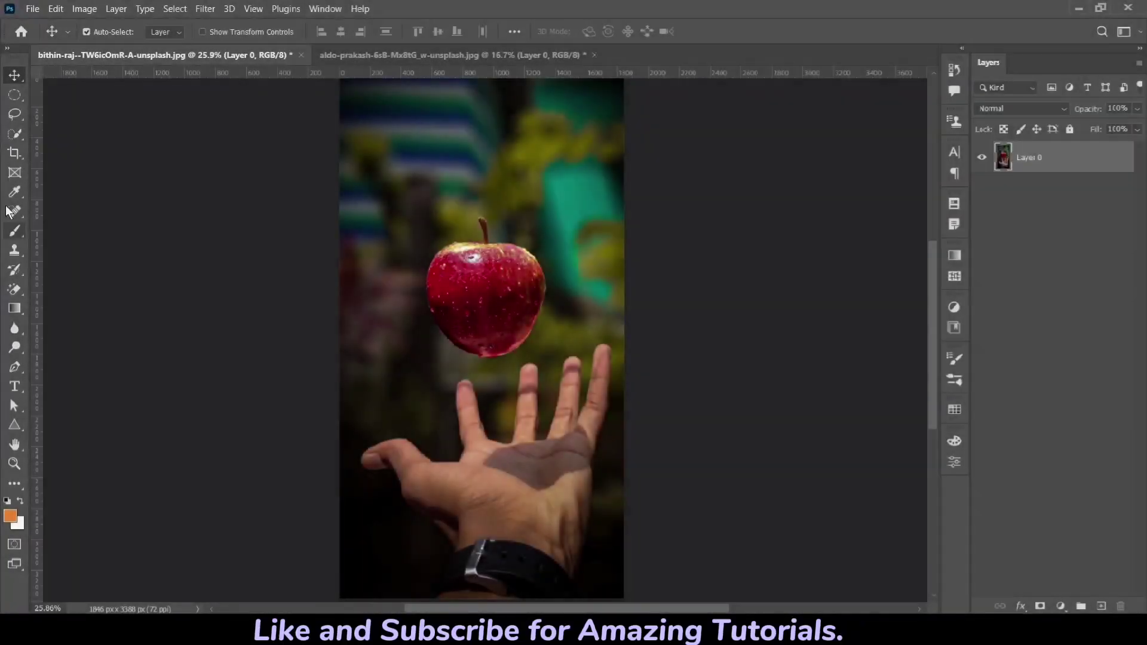
# Brush a Quick Selection over the red apple, leaving the hand and background out.
pyautogui.rightClick(7, 136)
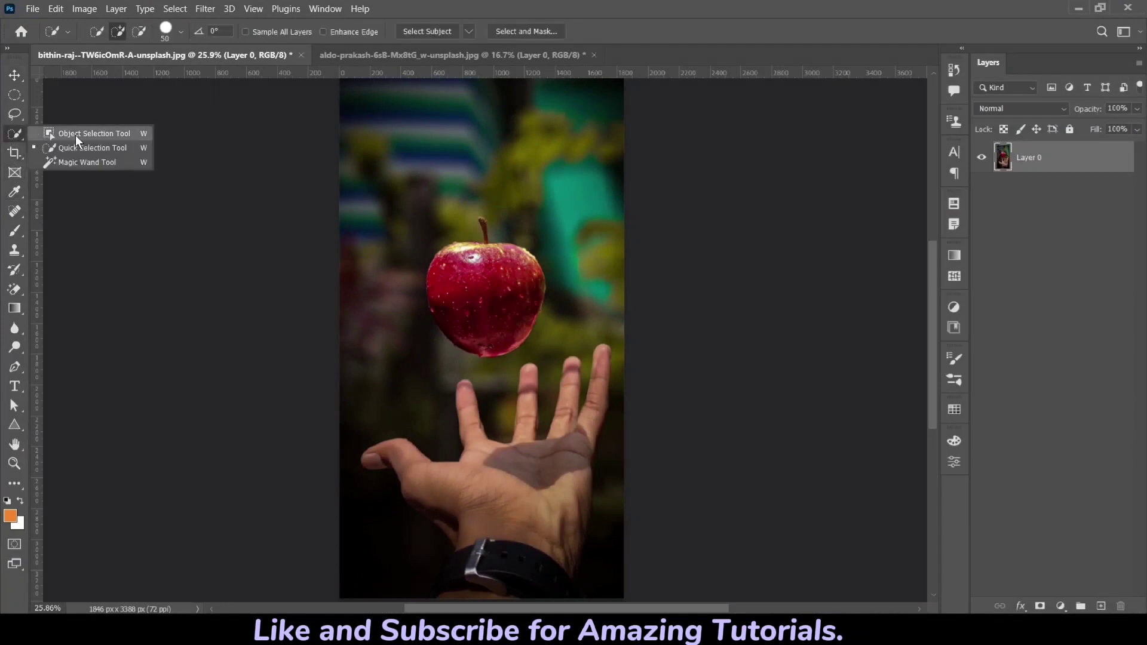
pyautogui.click(79, 150)
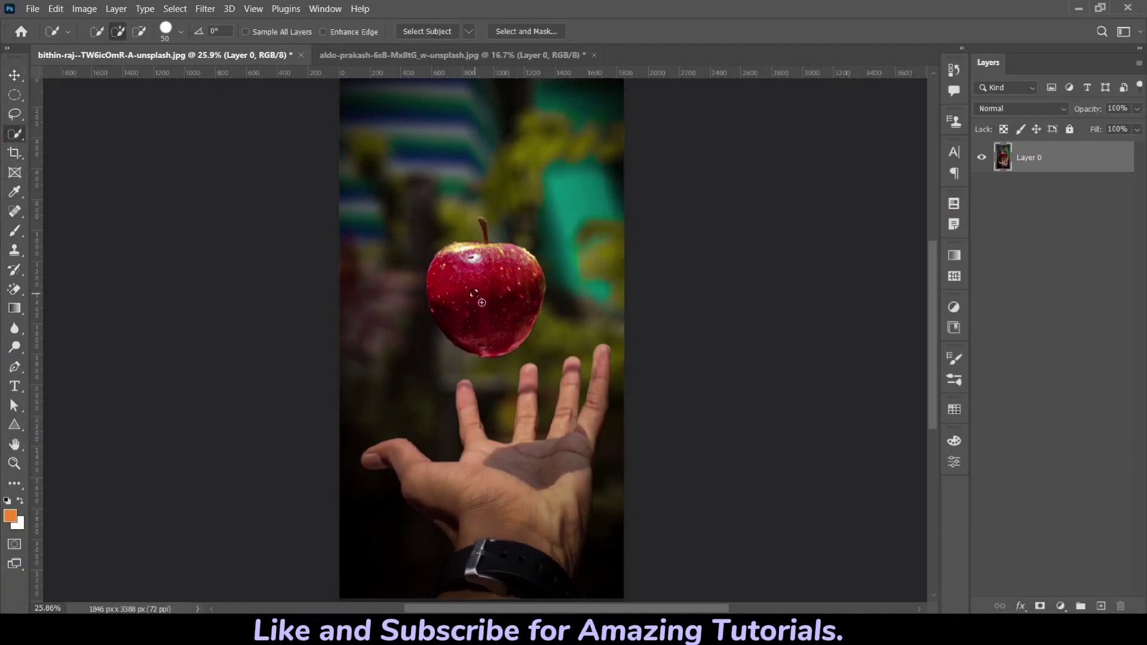
pyautogui.moveTo(477, 296); pyautogui.dragTo(521, 303)
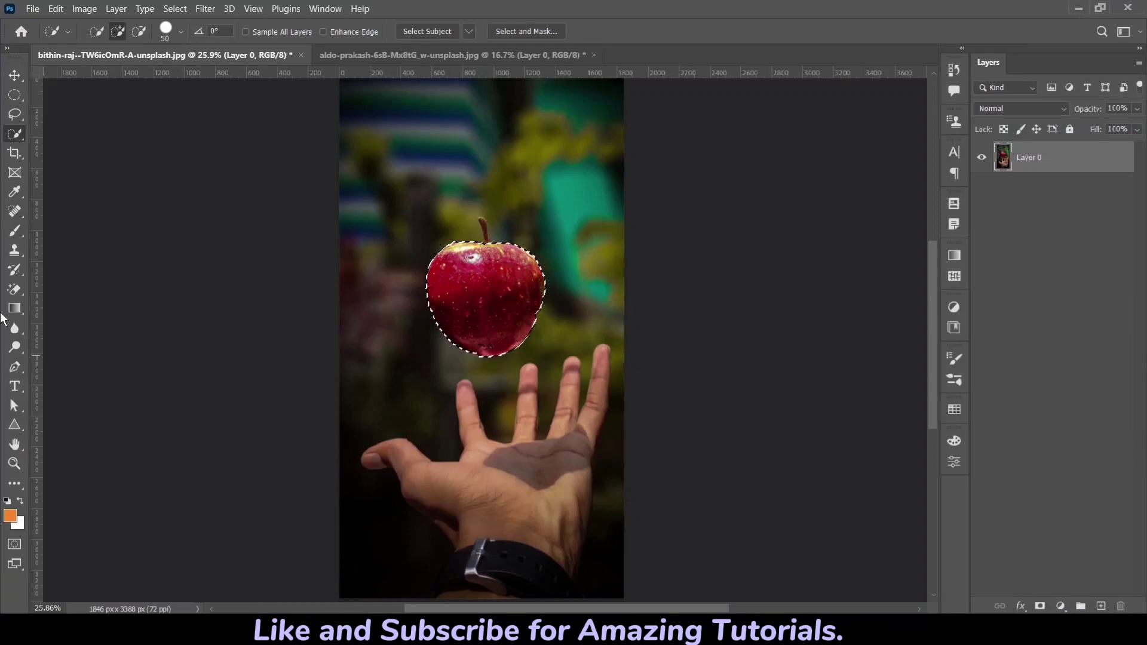
pyautogui.click(14, 75)
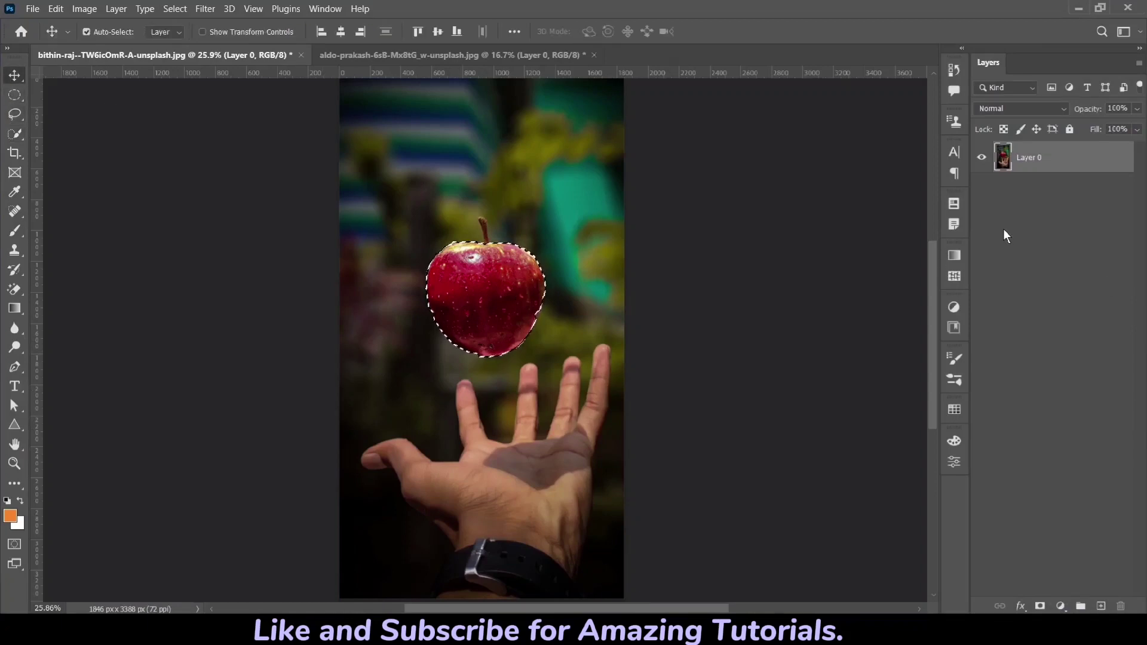
# Copy the selected apple to a new layer and convert it to a smart object.
pyautogui.hotkey('ctrl', 'j')
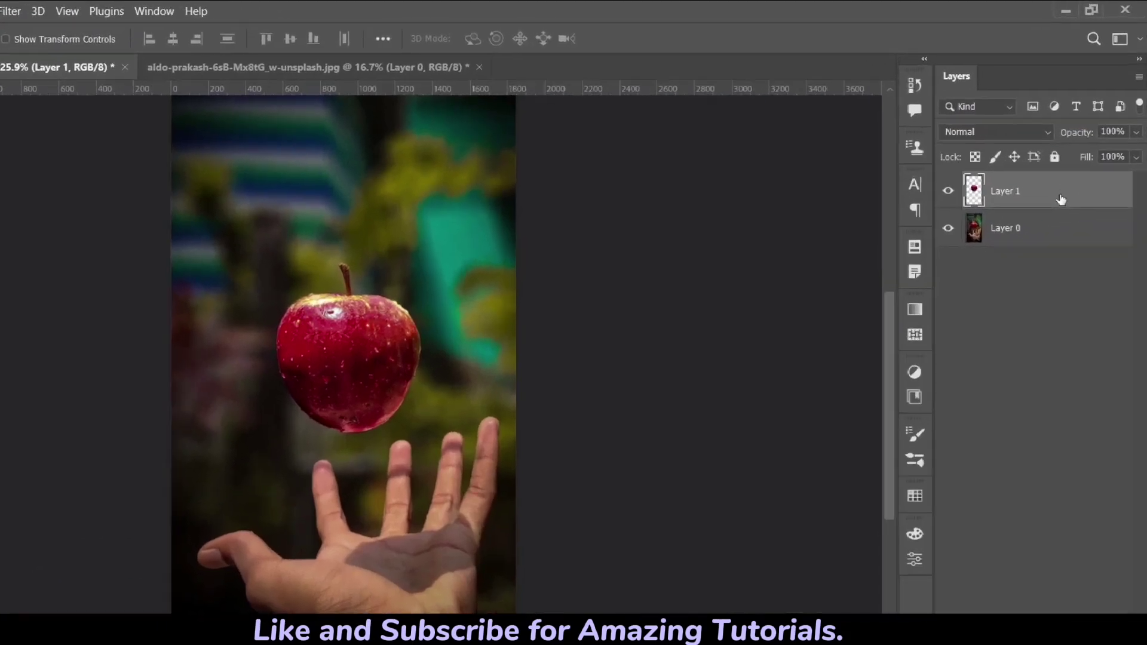
pyautogui.rightClick(1069, 159)
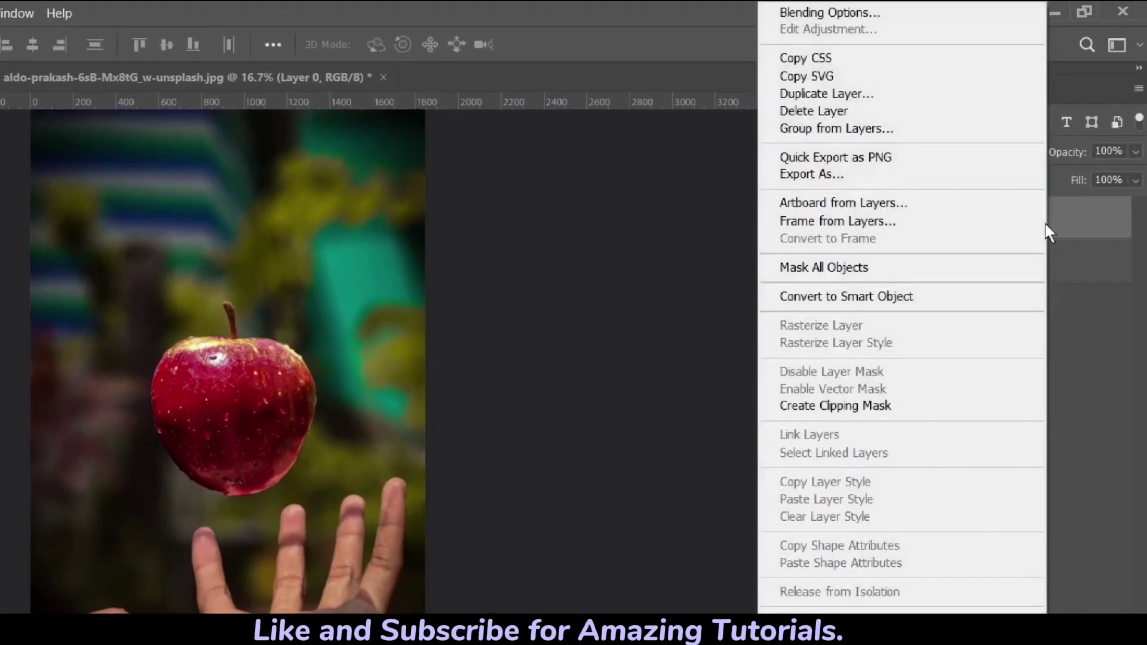
pyautogui.click(909, 299)
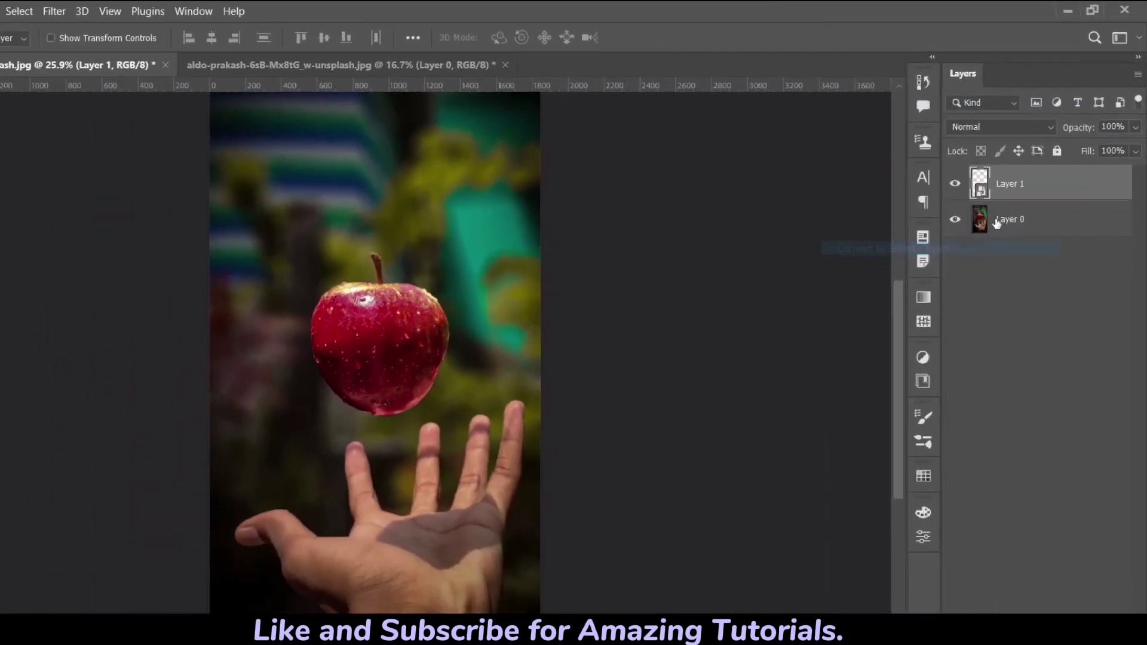
pyautogui.rightClick(1045, 165)
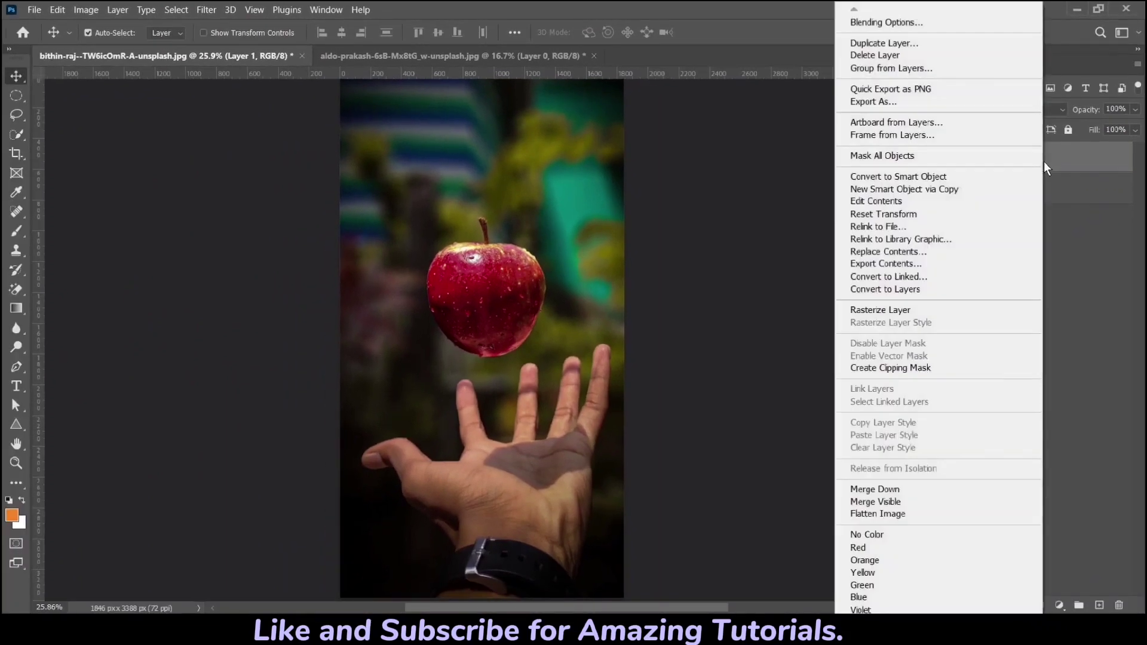
pyautogui.click(1061, 166)
# Rename the new smart object layer to 'Apple'.
pyautogui.doubleClick(1027, 159)
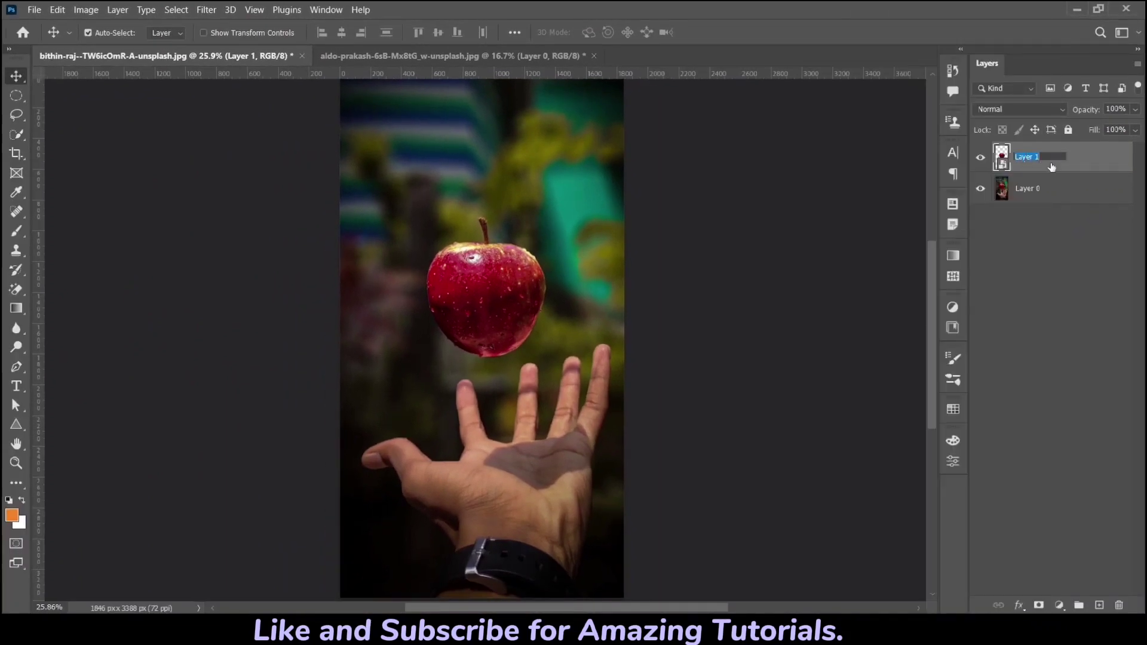
pyautogui.write('Apple')
pyautogui.press('Return')
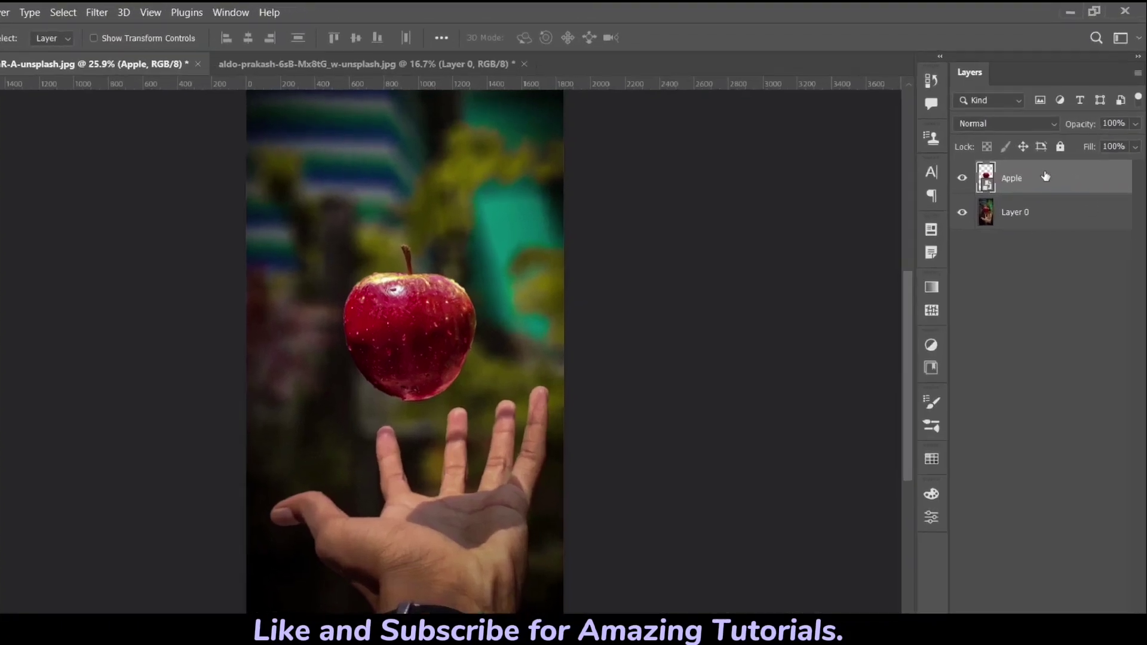
# Duplicate the Apple layer as 'Apple copy', then reselect the original Apple layer.
pyautogui.rightClick(1046, 159)
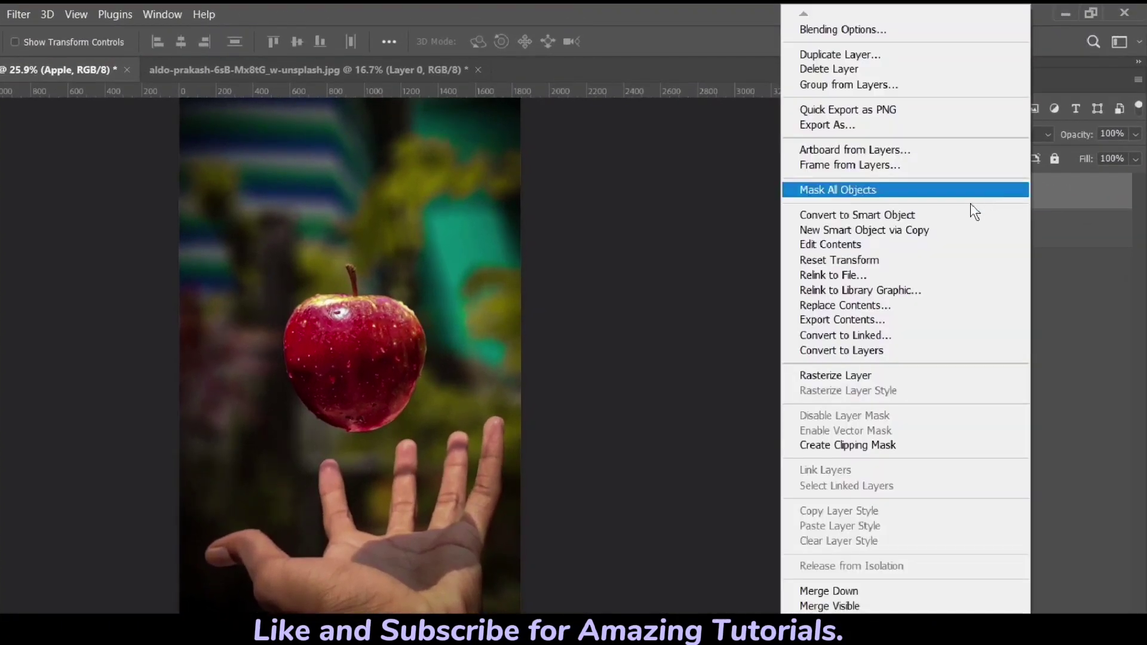
pyautogui.click(829, 53)
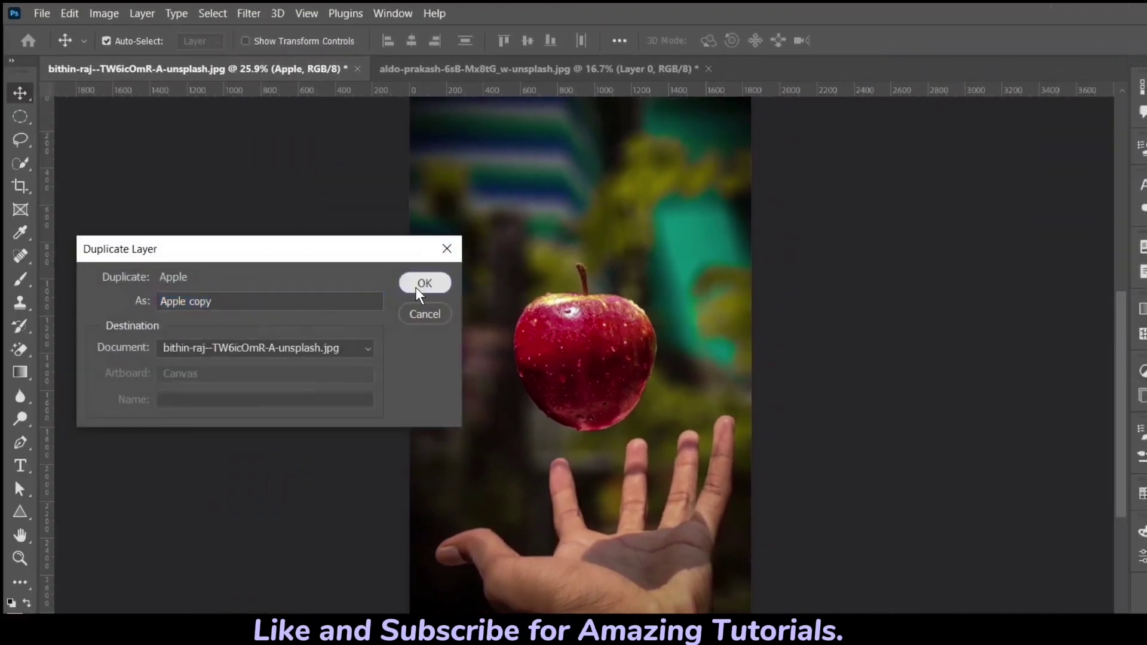
pyautogui.click(425, 283)
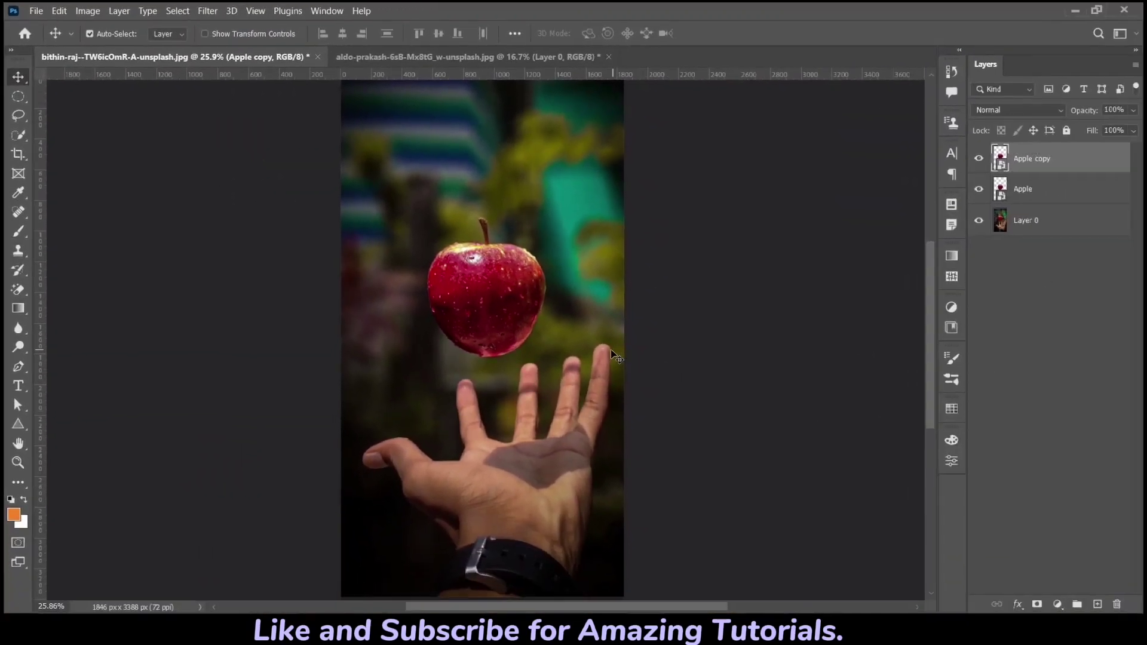
pyautogui.click(1033, 197)
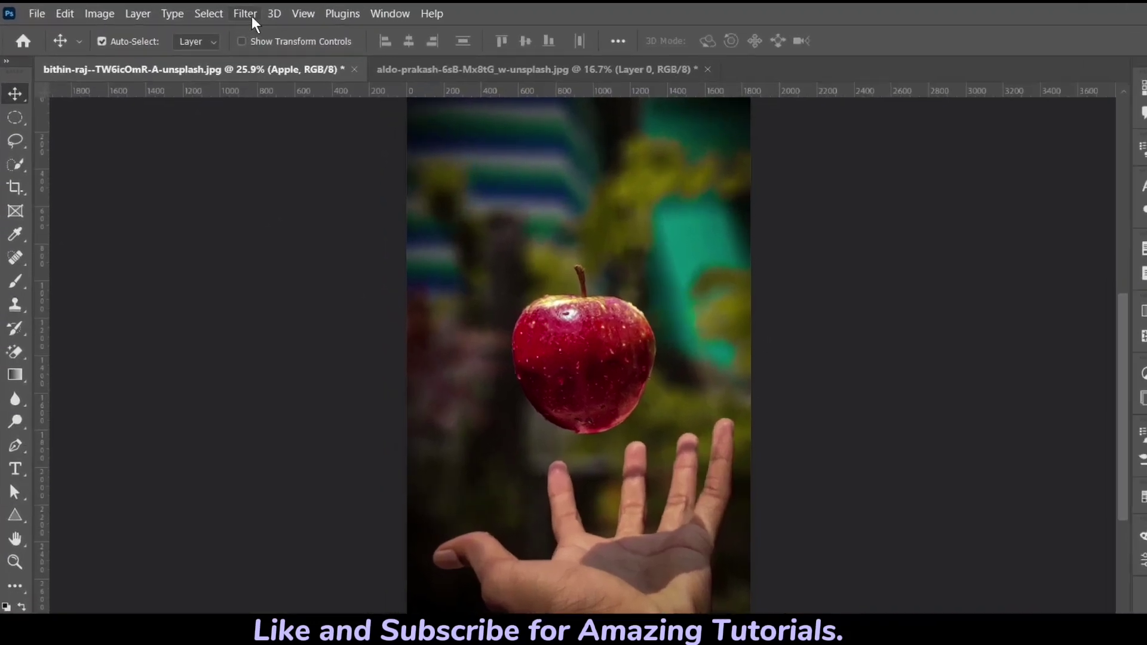
# Apply a Gaussian Blur with radius 5 pixels to the Apple layer.
pyautogui.click(208, 11)
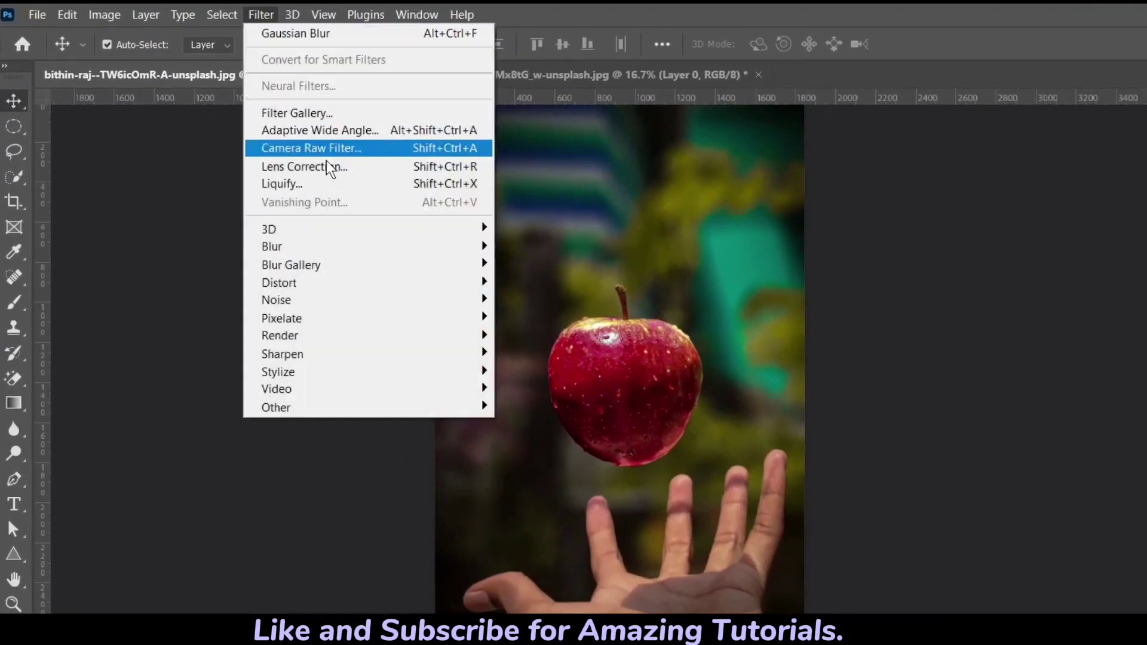
pyautogui.moveTo(272, 245)
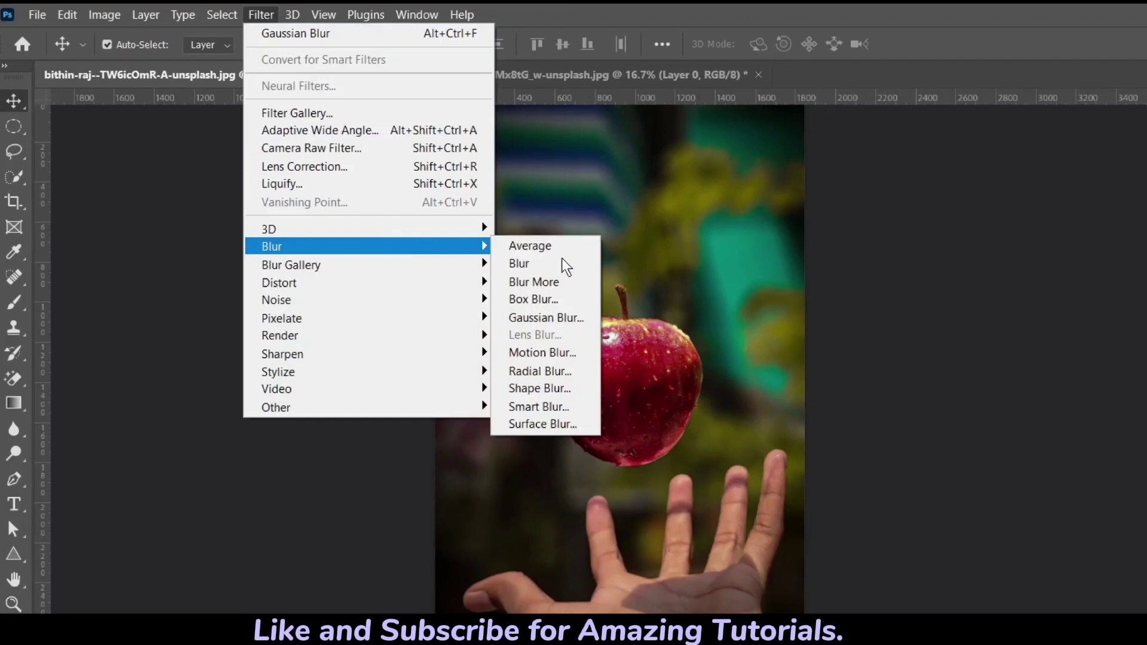
pyautogui.click(568, 319)
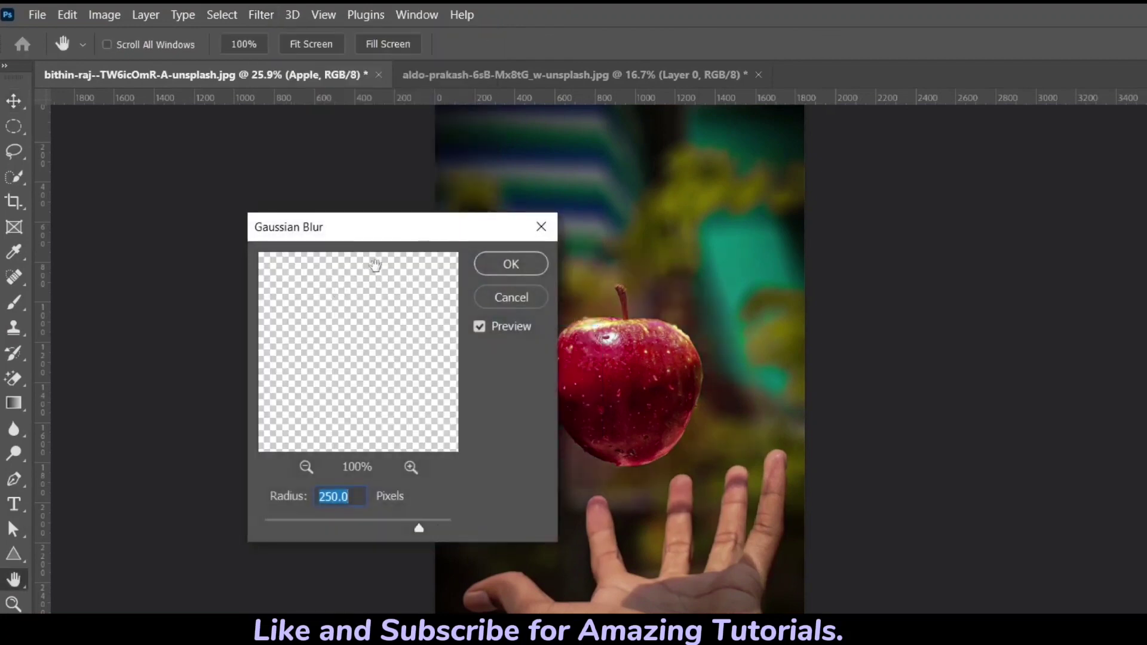
pyautogui.moveTo(423, 242); pyautogui.dragTo(389, 226)
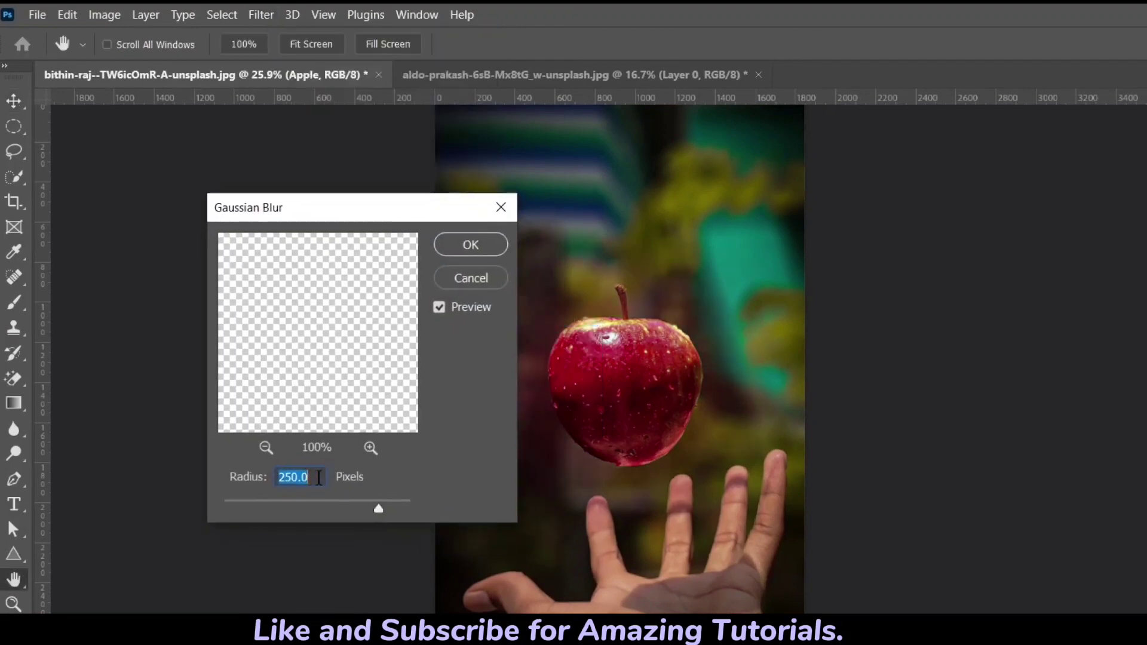
pyautogui.write('5')
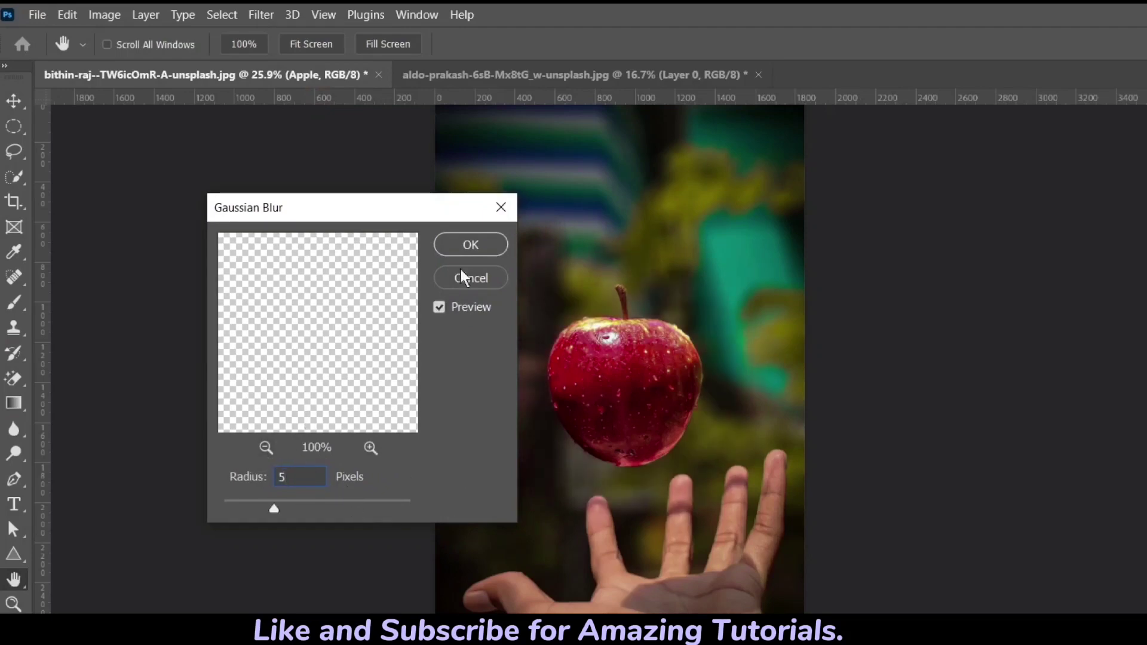
pyautogui.click(470, 245)
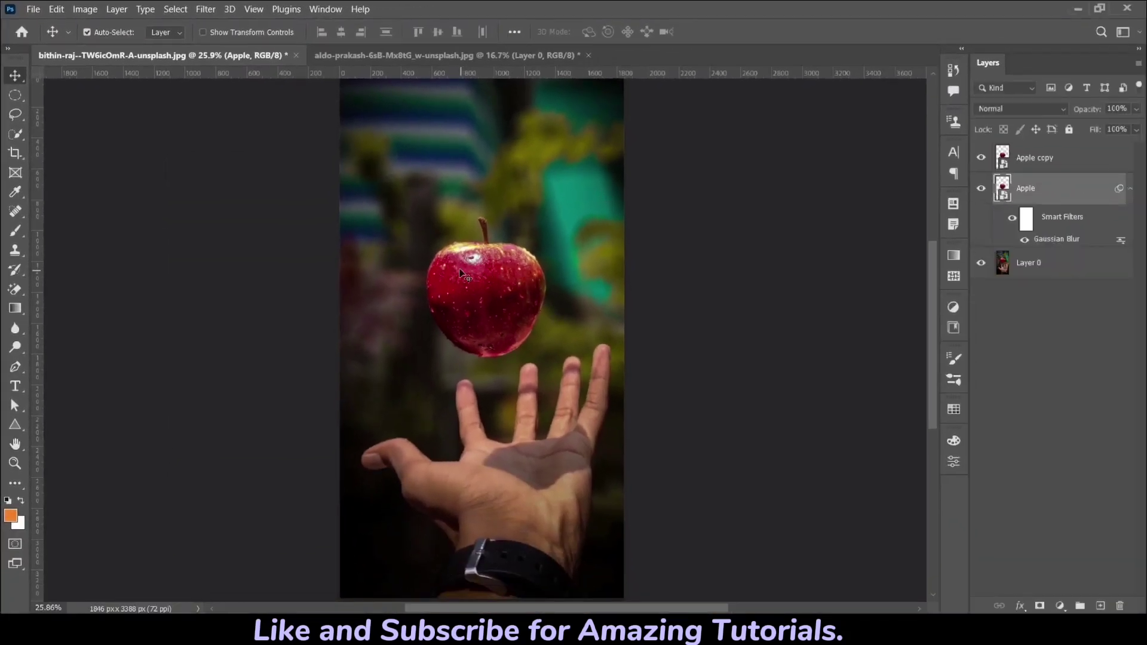
# Set the Apple layer's blend mode to Linear Dodge (Add), then select Apple copy.
pyautogui.click(1010, 110)
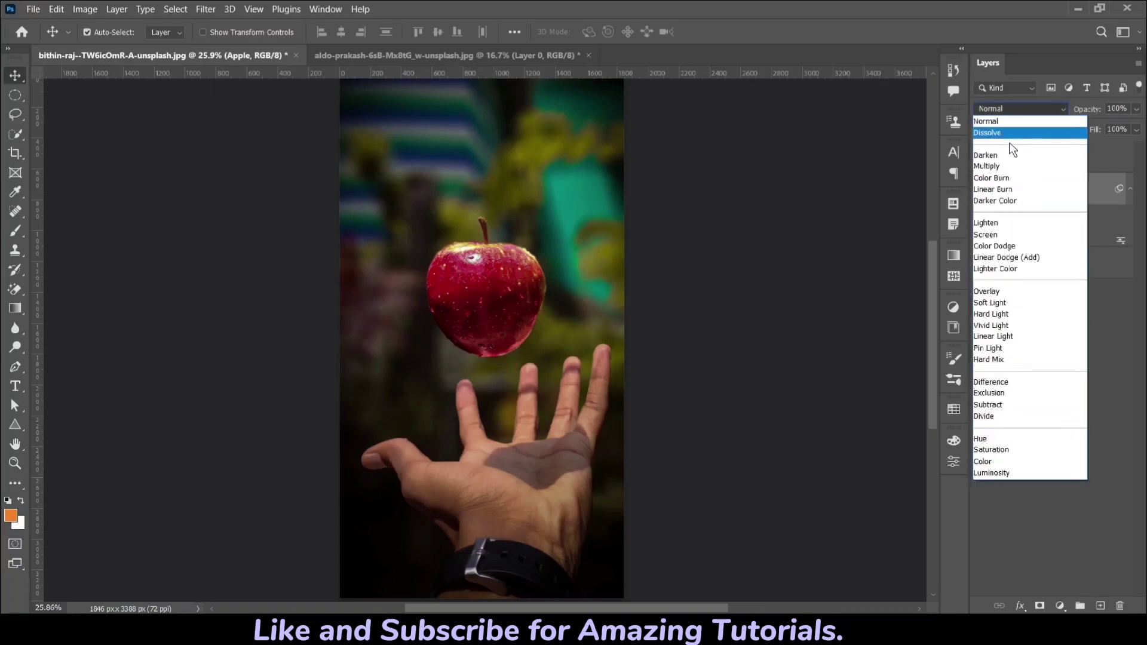
pyautogui.click(1005, 260)
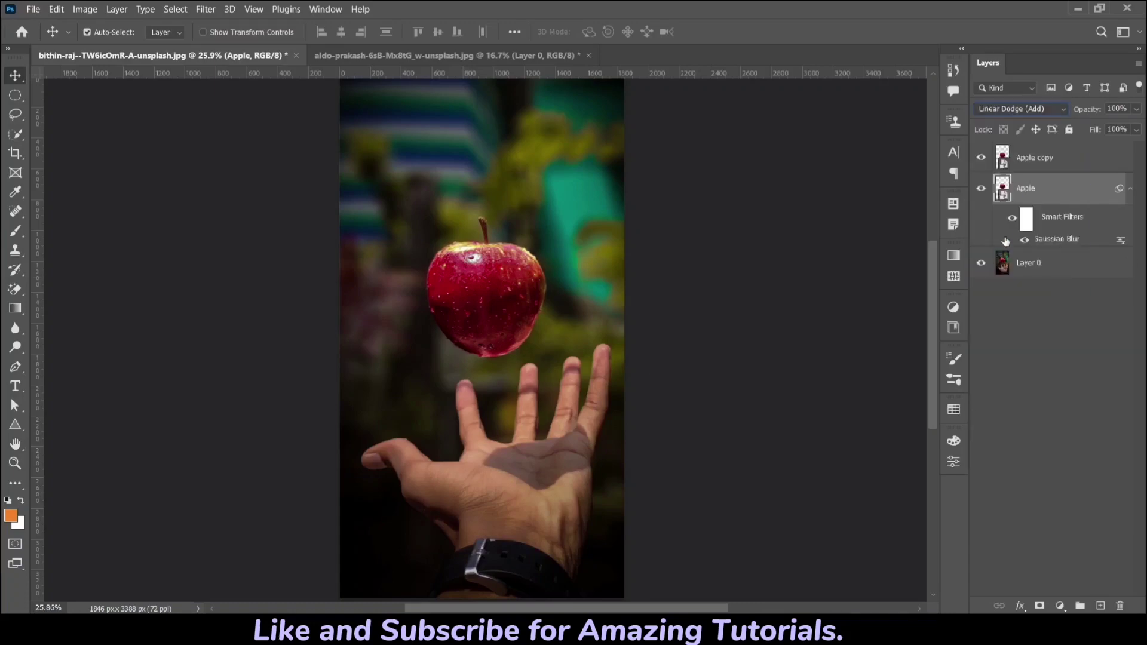
pyautogui.click(1039, 157)
pyautogui.click(206, 9)
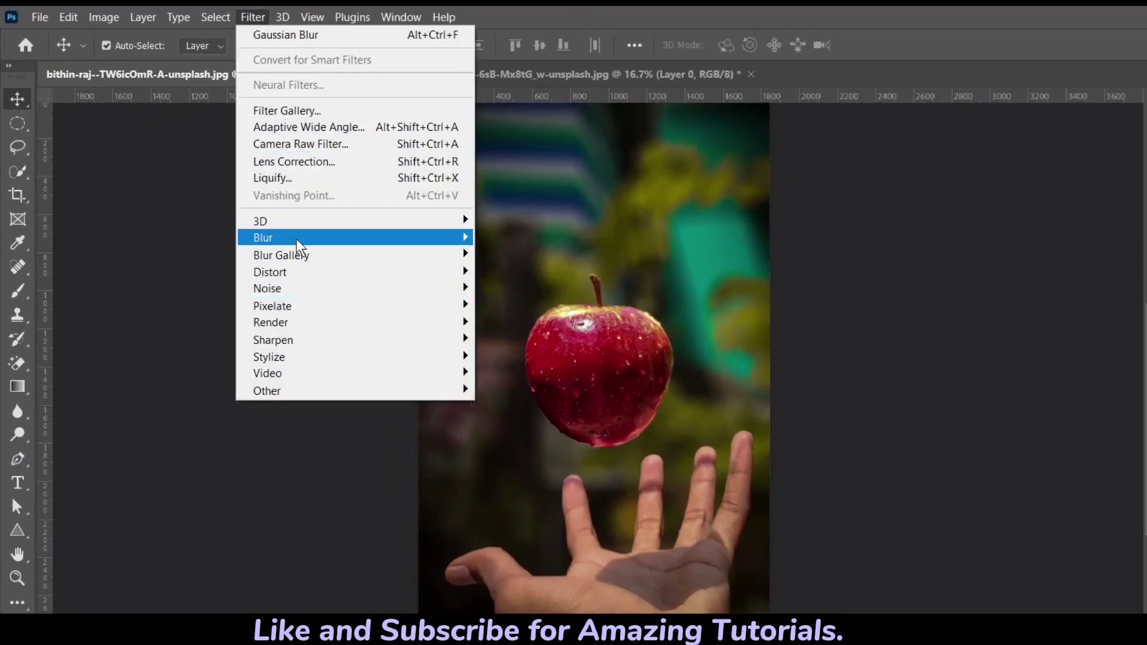
# Give Apple copy a 100-pixel Gaussian Blur and Linear Dodge (Add) blending, toggling visibility to compare.
pyautogui.moveTo(355, 238)
pyautogui.click(538, 306)
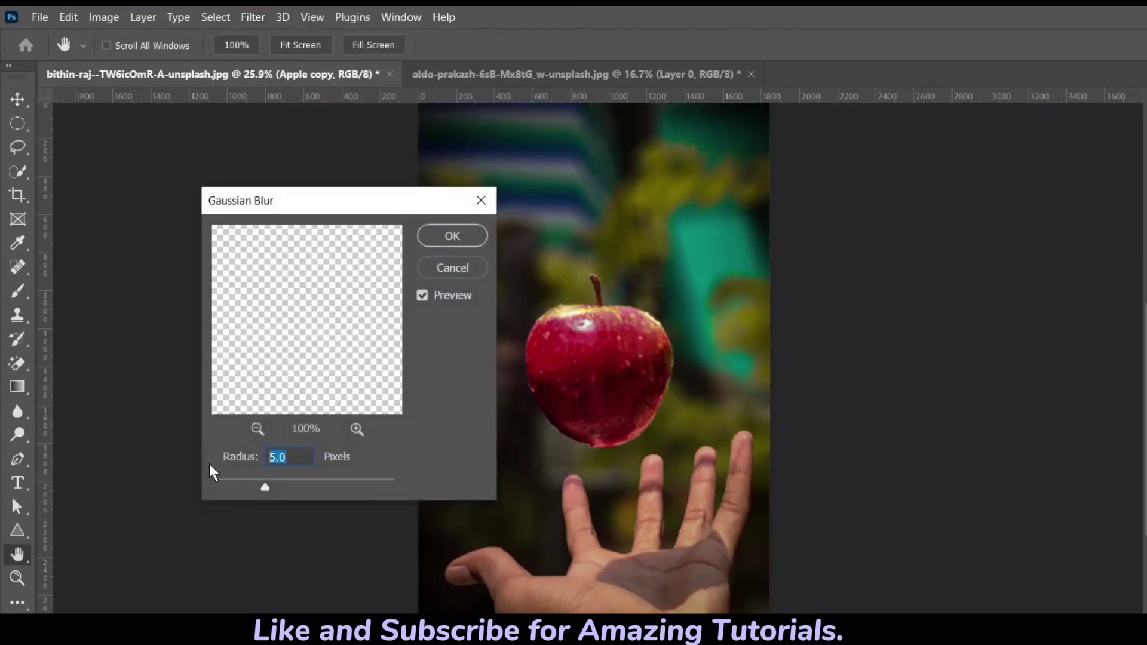
pyautogui.write('100')
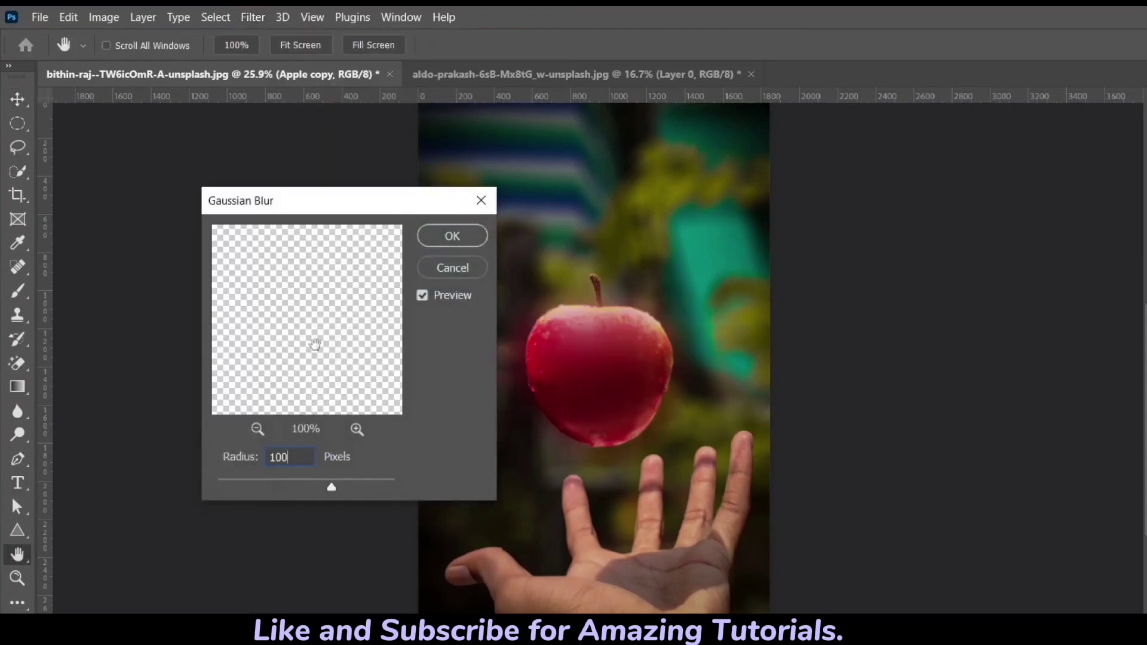
pyautogui.click(452, 236)
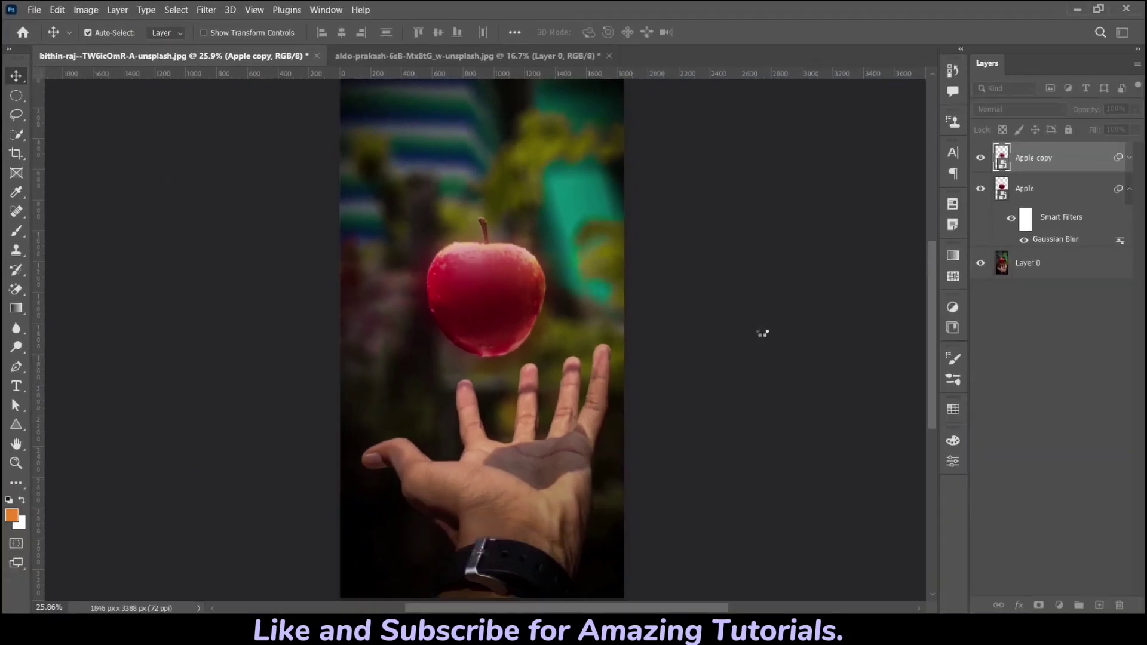
pyautogui.click(1009, 110)
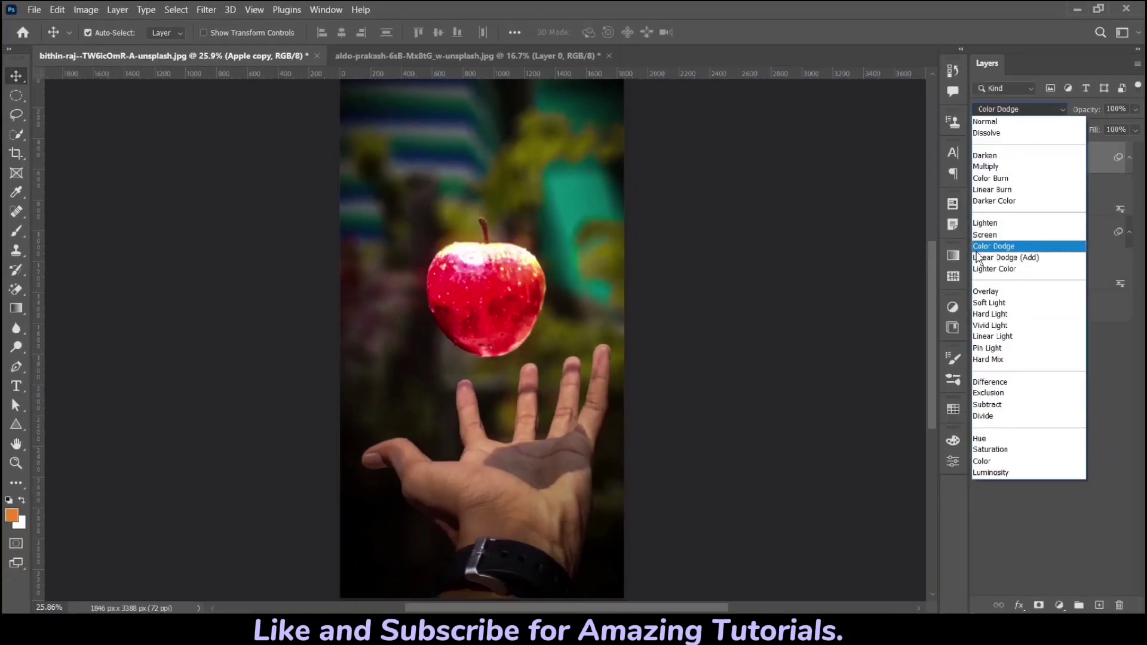
pyautogui.click(1015, 256)
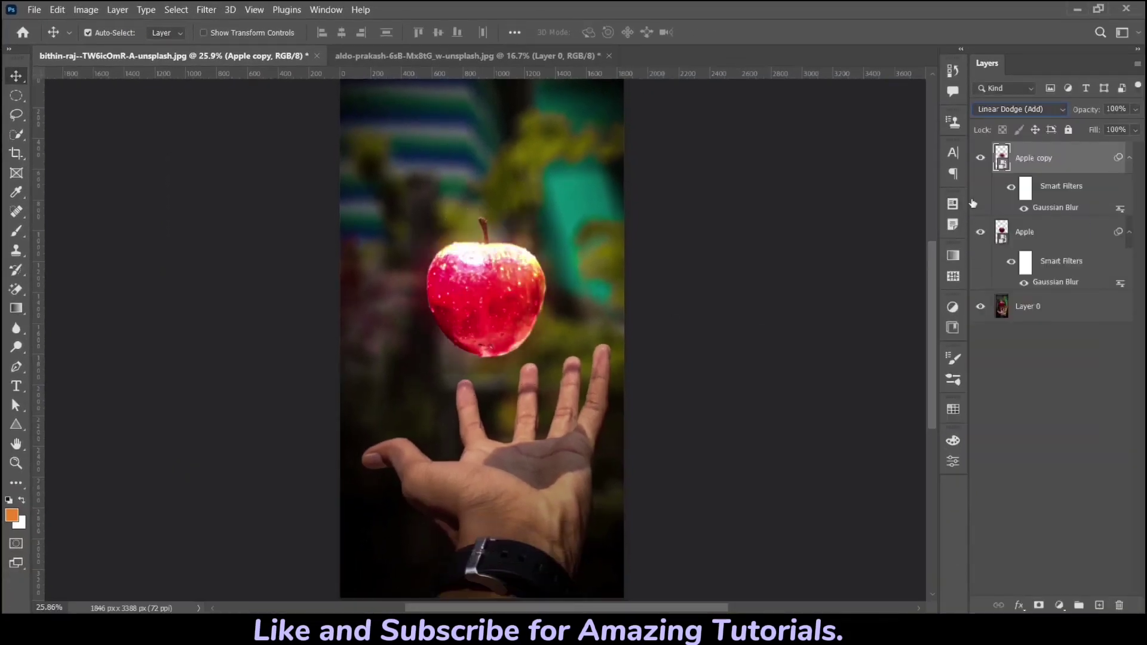
pyautogui.click(980, 159)
pyautogui.click(980, 237)
# Duplicate Apple copy as Apple copy 2 and raise its Gaussian Blur radius to 250 pixels.
pyautogui.rightClick(1041, 169)
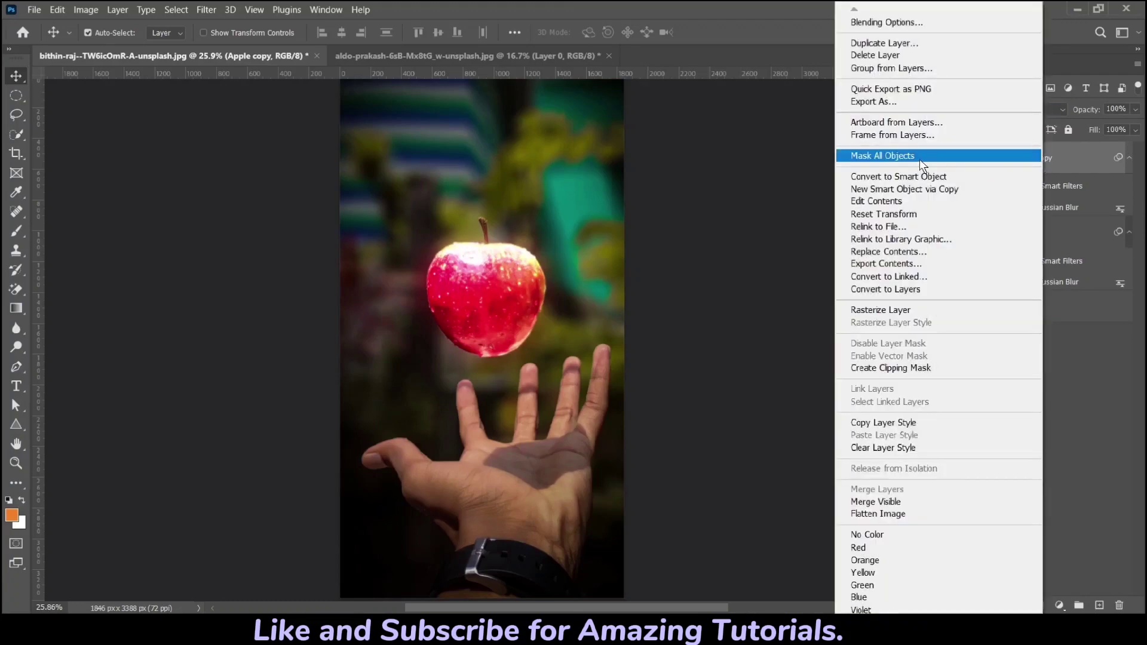
pyautogui.click(914, 43)
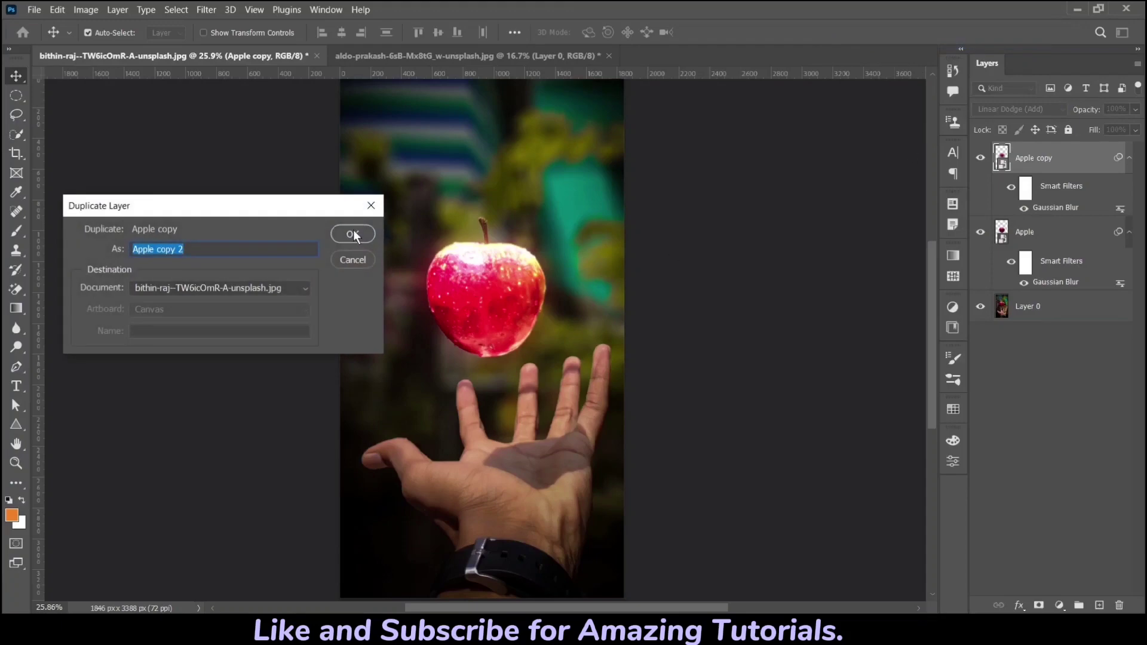
pyautogui.click(354, 234)
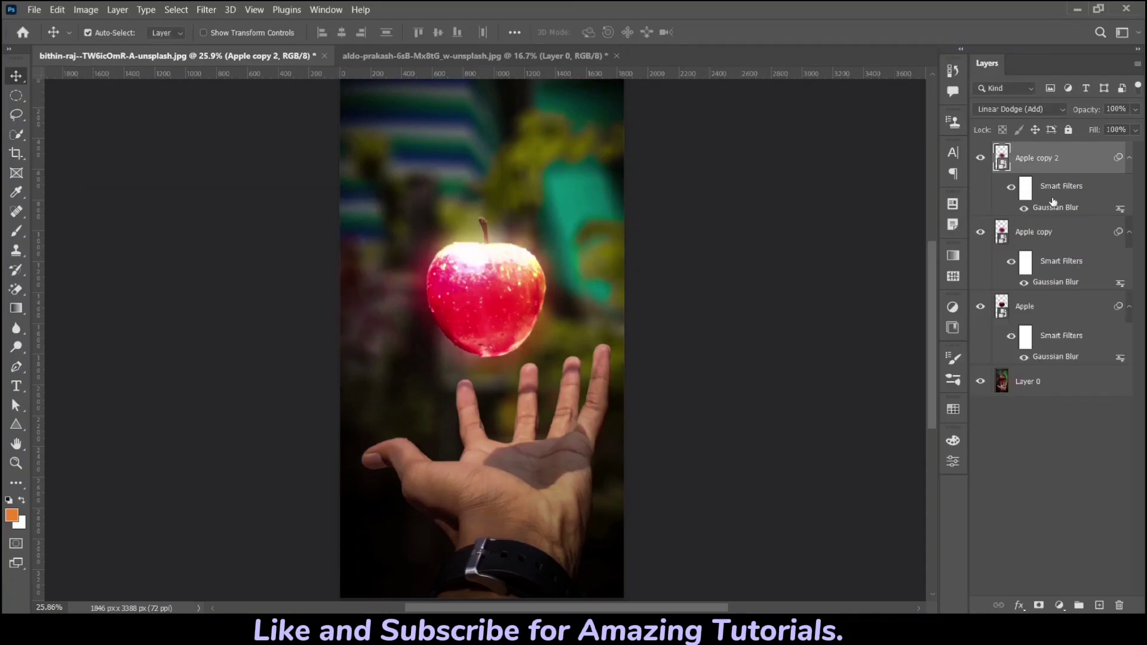
pyautogui.doubleClick(1053, 208)
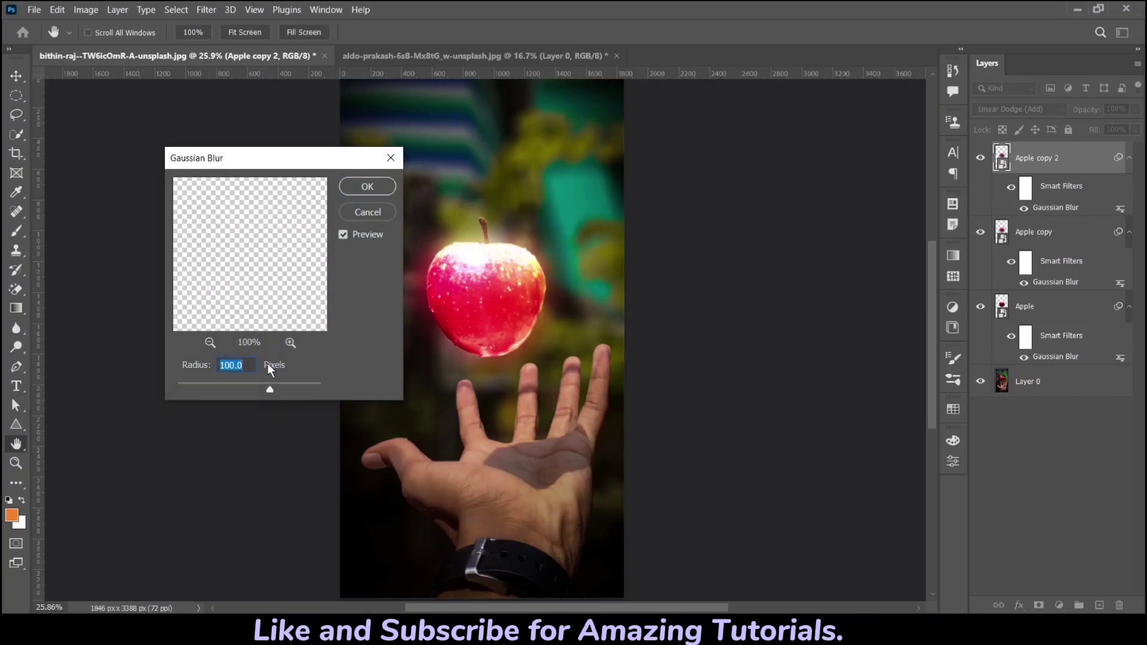
pyautogui.write('250')
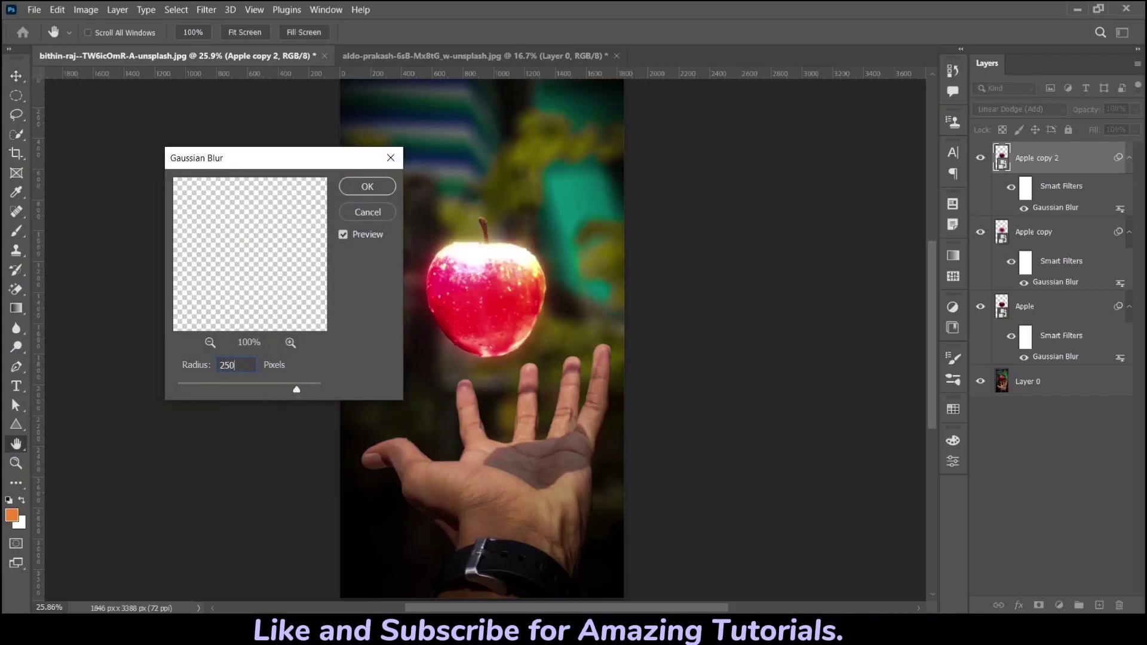
pyautogui.click(367, 186)
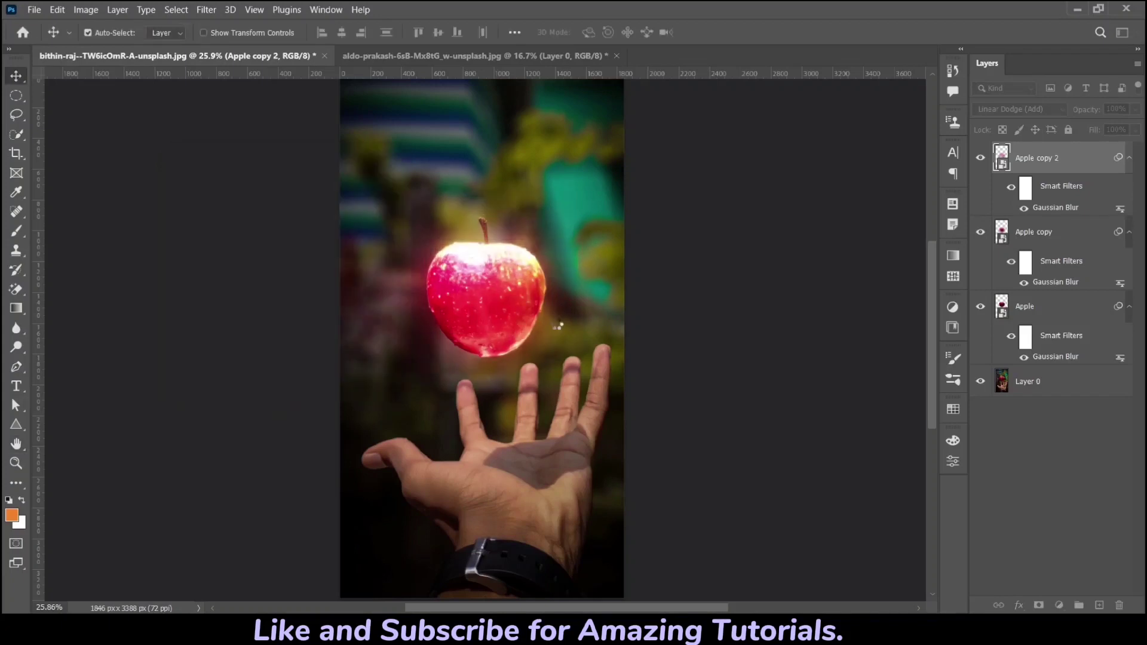
# Toggle Apple copy 2 to compare the glow, then select all three Apple layers.
pyautogui.click(980, 160)
pyautogui.click(982, 164)
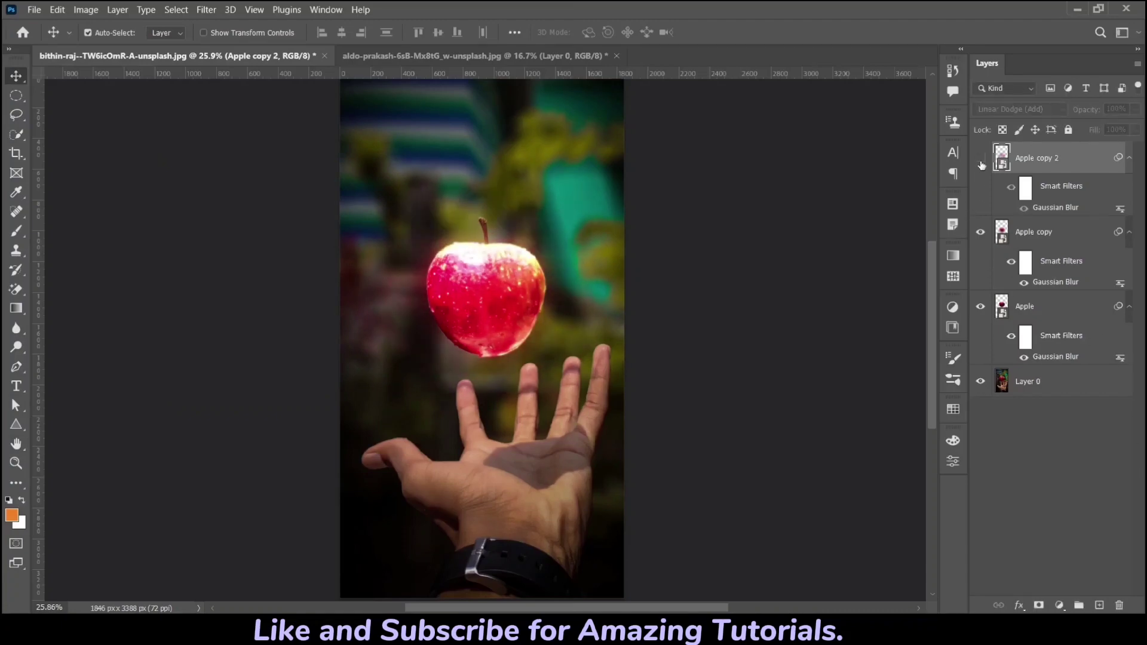
pyautogui.click(981, 159)
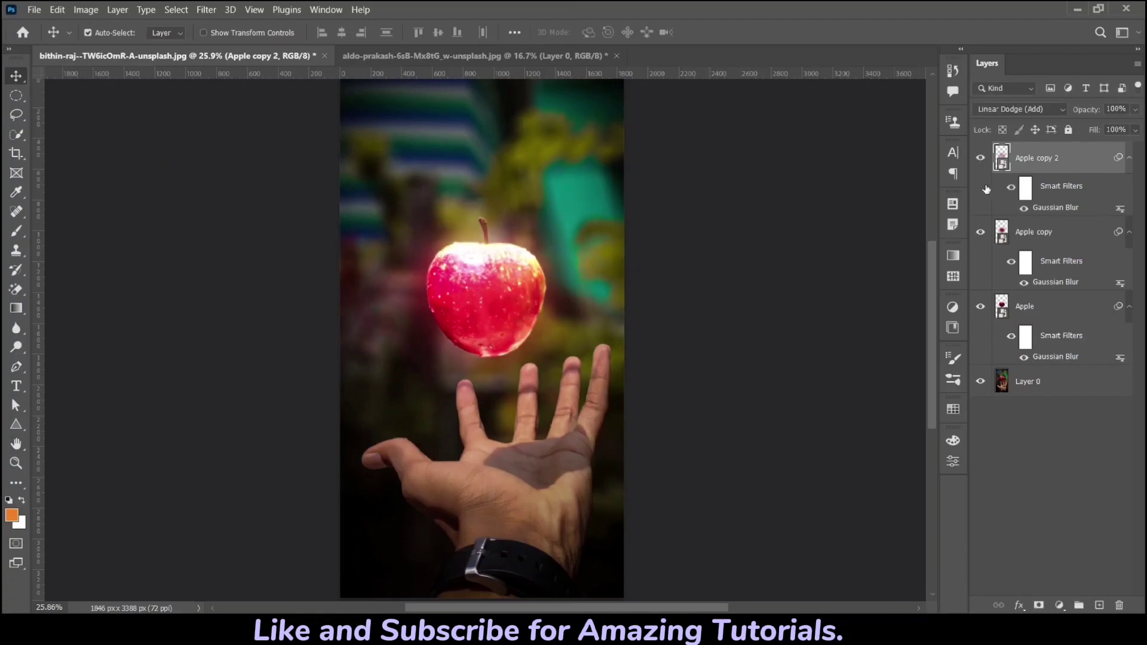
pyautogui.keyDown('shift'); pyautogui.click(1060, 230); pyautogui.keyUp('shift')
pyautogui.keyDown('shift'); pyautogui.click(1065, 311); pyautogui.keyUp('shift')
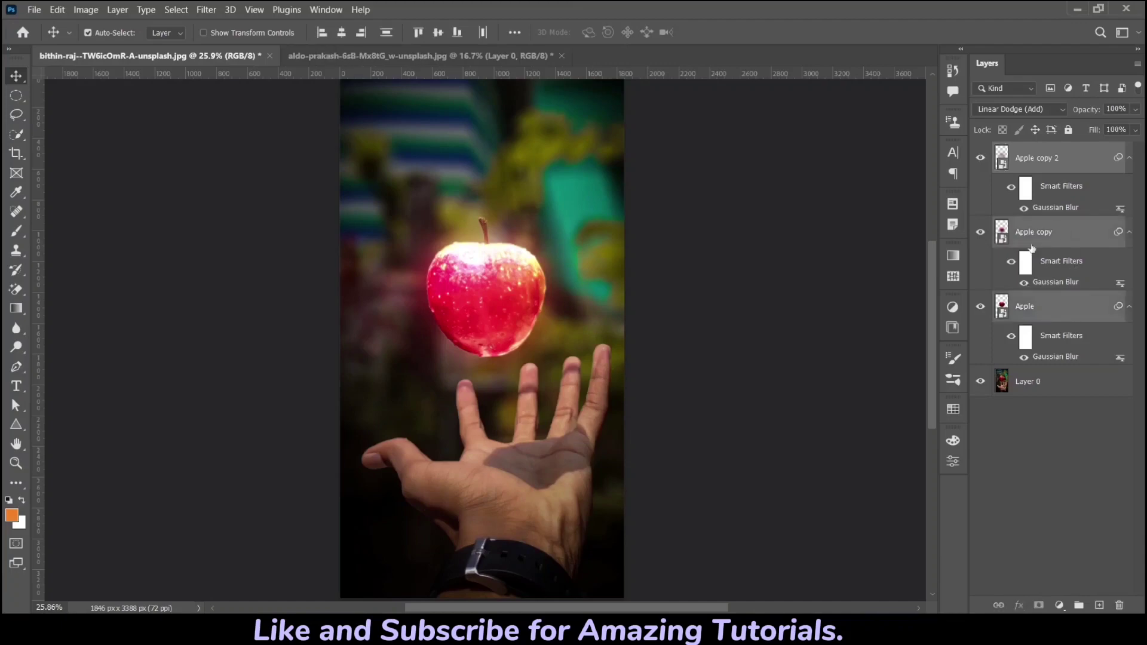
# Group the three Apple layers as Group 1, compare it on and off, then select Layer 0.
pyautogui.hotkey('ctrl', 'g')
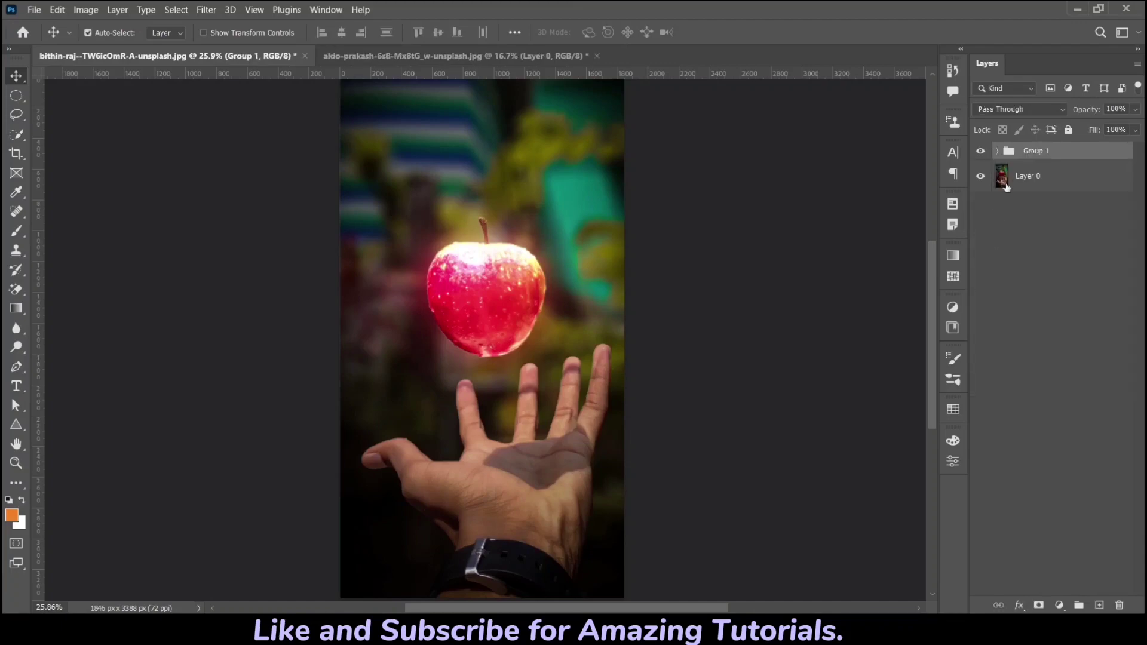
pyautogui.click(981, 152)
pyautogui.click(981, 151)
pyautogui.click(980, 152)
pyautogui.click(1029, 190)
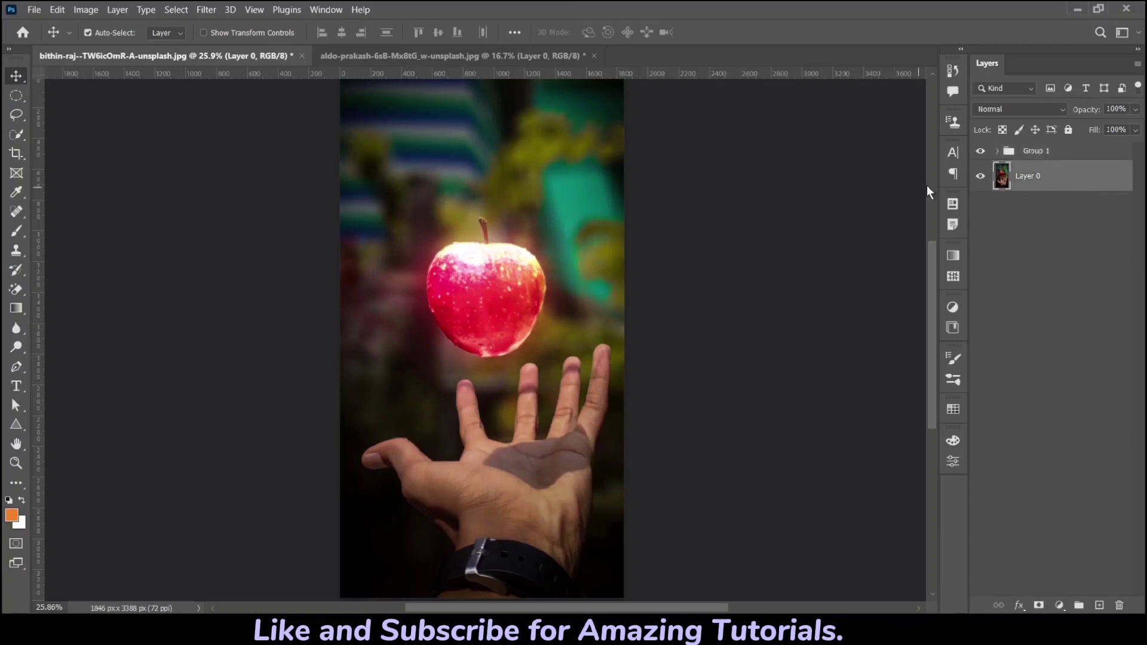
pyautogui.click(1058, 605)
# Apply the Kodak 5218 Kodak 2383 LUT in Color Lookup, after briefly trying Kodak 2395.
pyautogui.click(1050, 521)
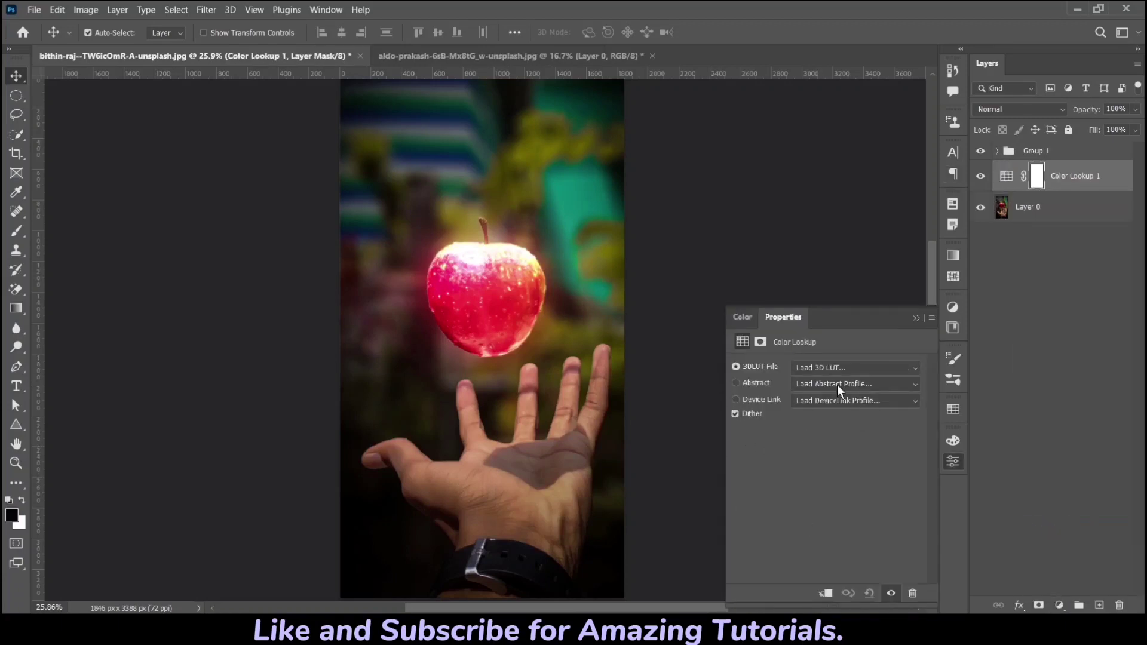
pyautogui.click(838, 369)
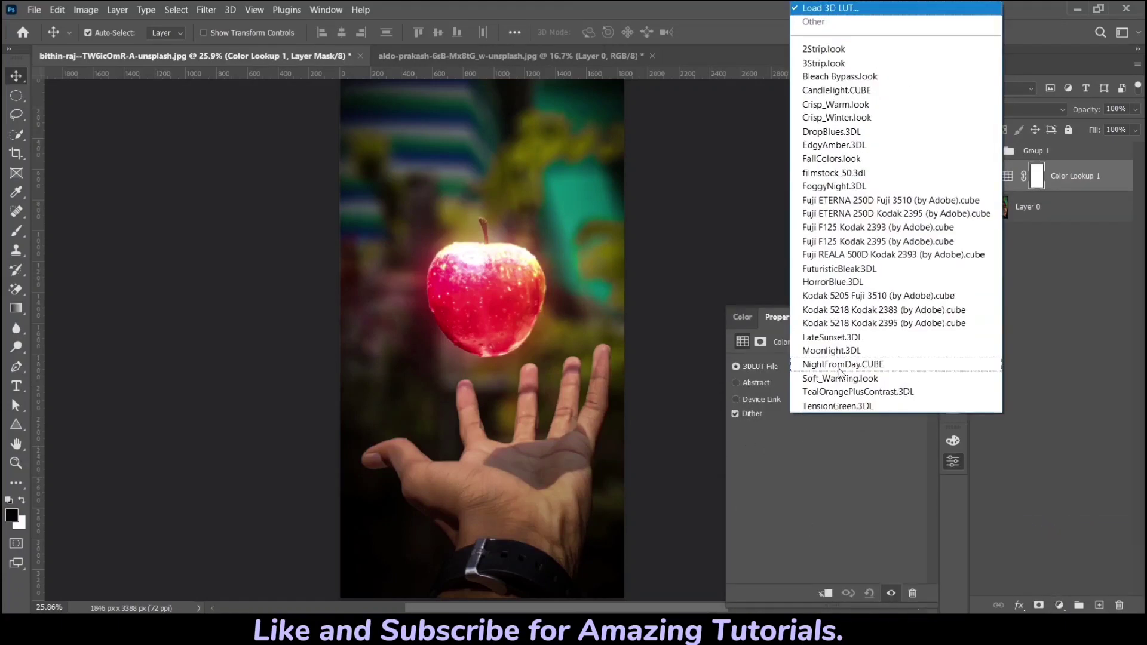
pyautogui.click(855, 314)
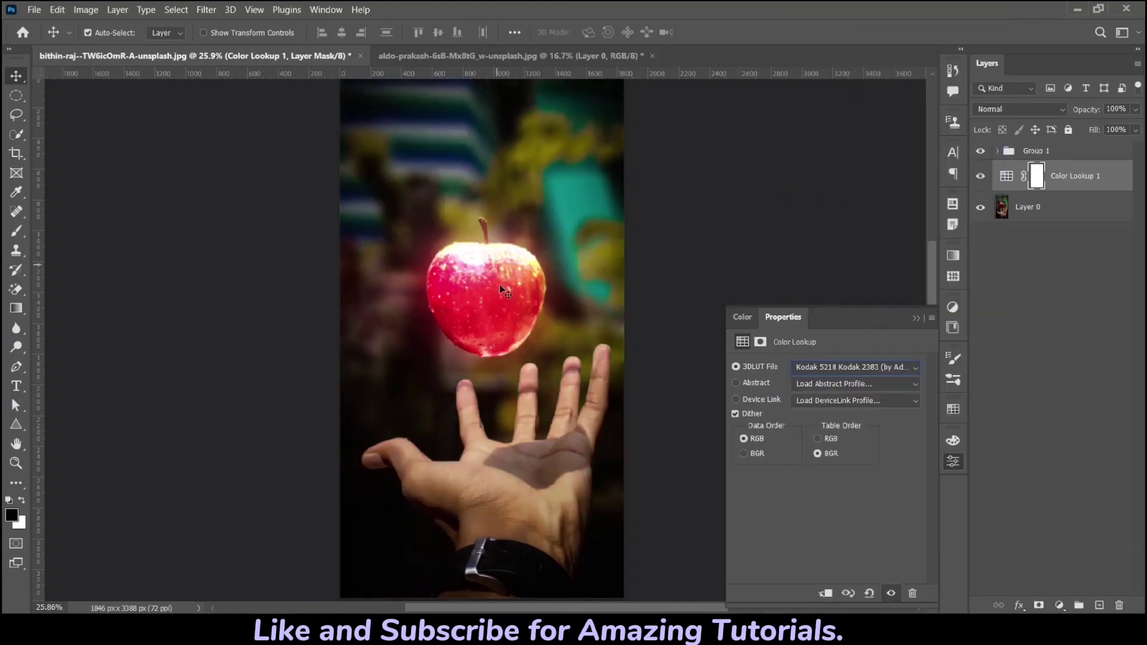
pyautogui.click(876, 368)
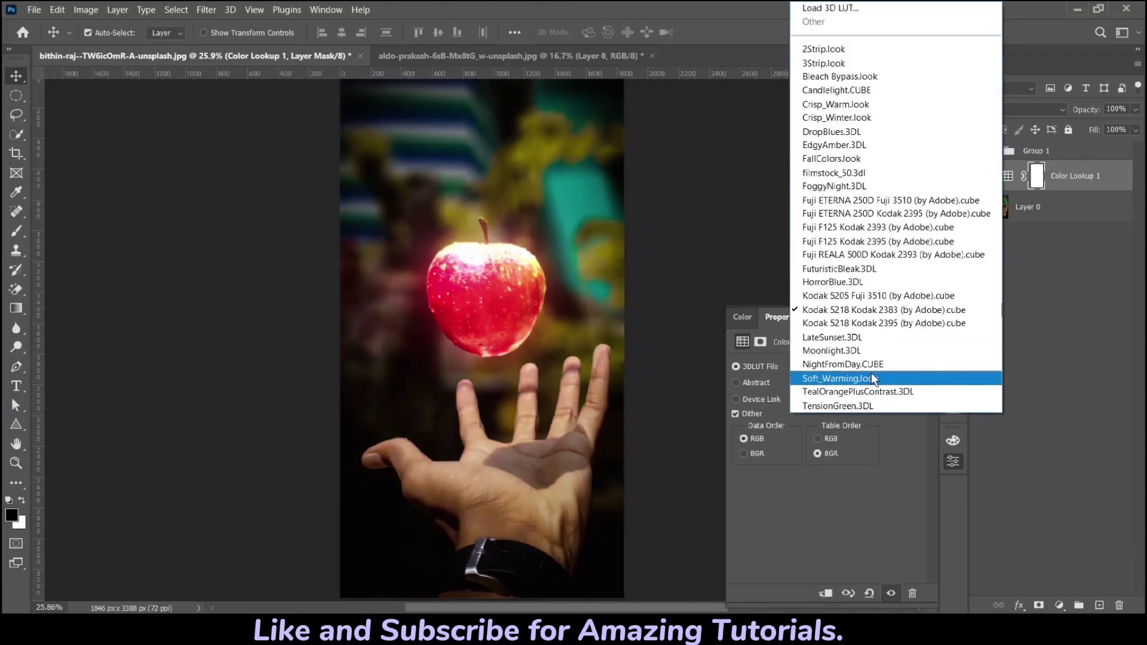
pyautogui.click(862, 327)
pyautogui.click(836, 370)
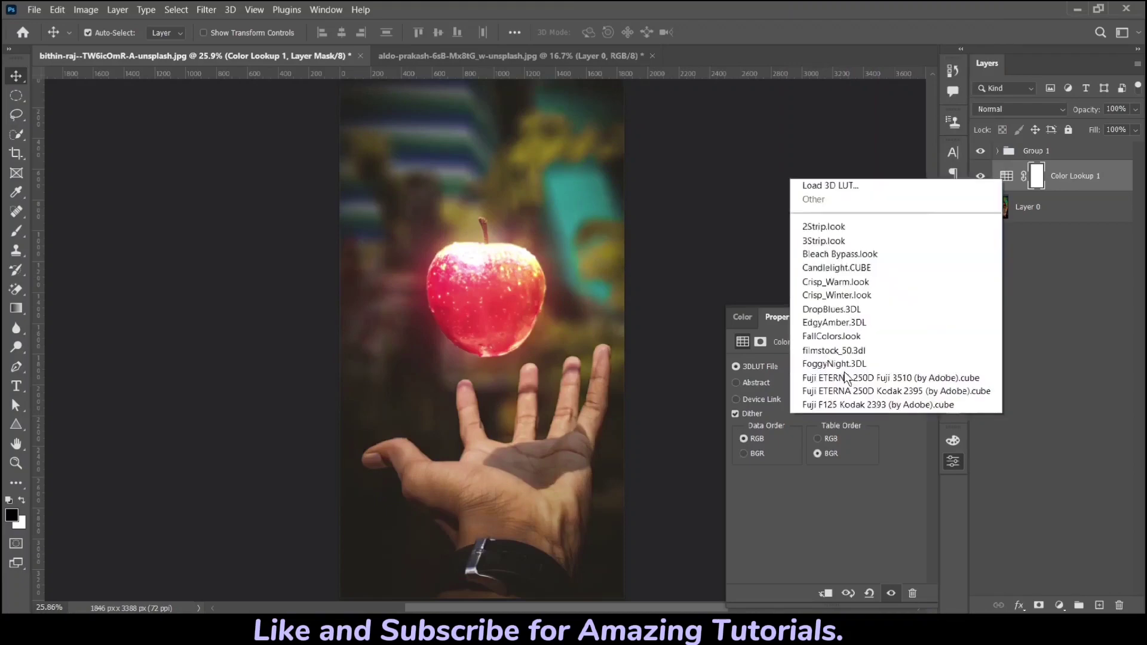
pyautogui.click(848, 308)
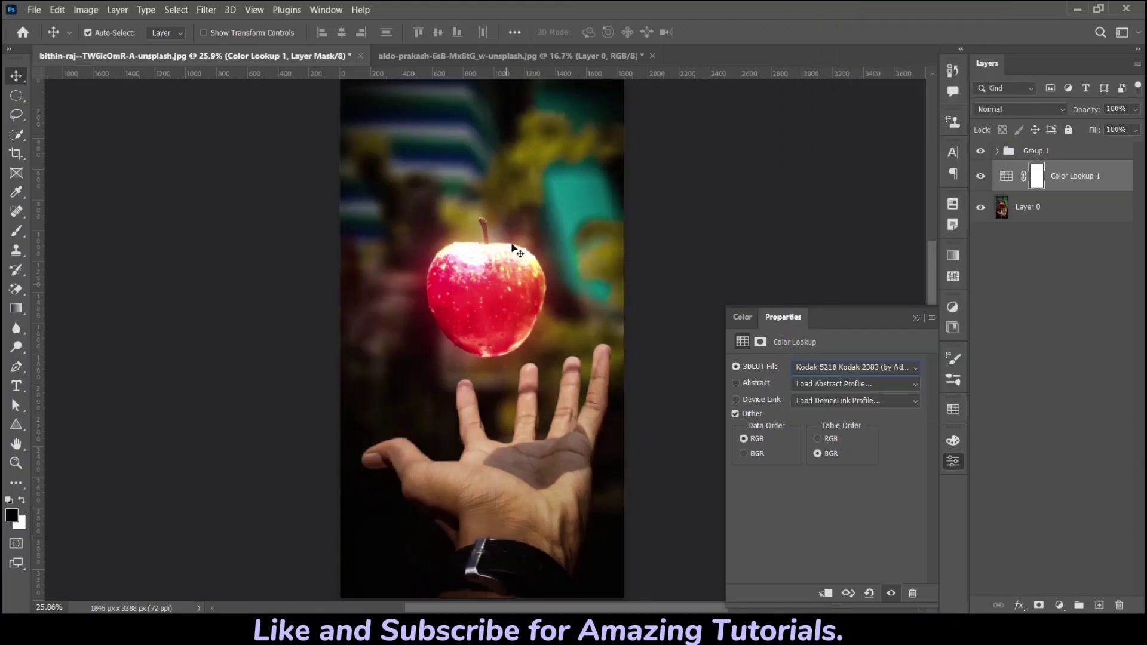
# Toggle the Color Lookup grade off and on to compare the look.
pyautogui.click(917, 319)
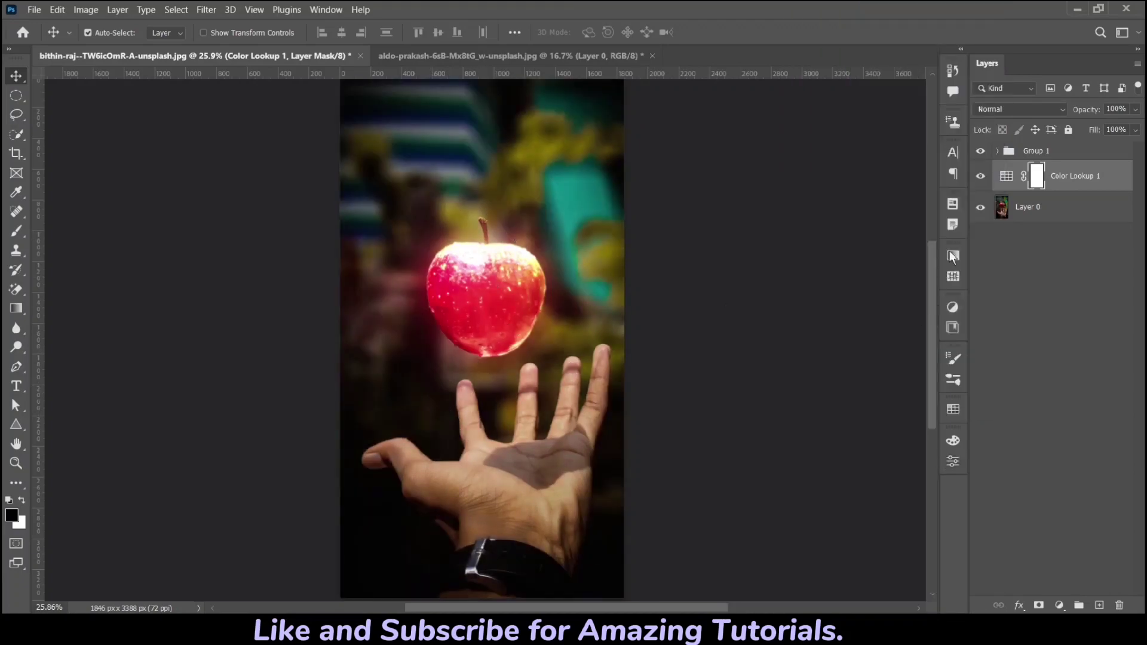
pyautogui.click(981, 177)
pyautogui.click(982, 176)
pyautogui.click(982, 175)
# Drag the fire photo into the apple document as Layer 1, blended with Linear Dodge (Add).
pyautogui.click(504, 55)
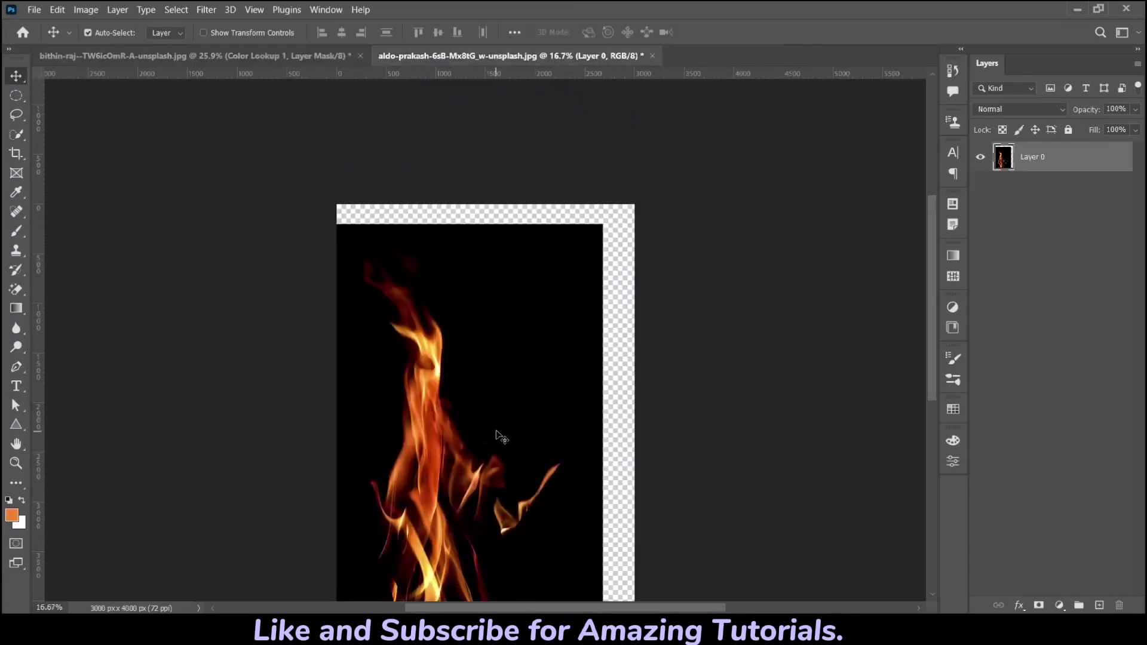
pyautogui.moveTo(500, 440)
pyautogui.mouseDown()
pyautogui.moveTo(278, 266)
pyautogui.moveTo(298, 72)
pyautogui.mouseUp()
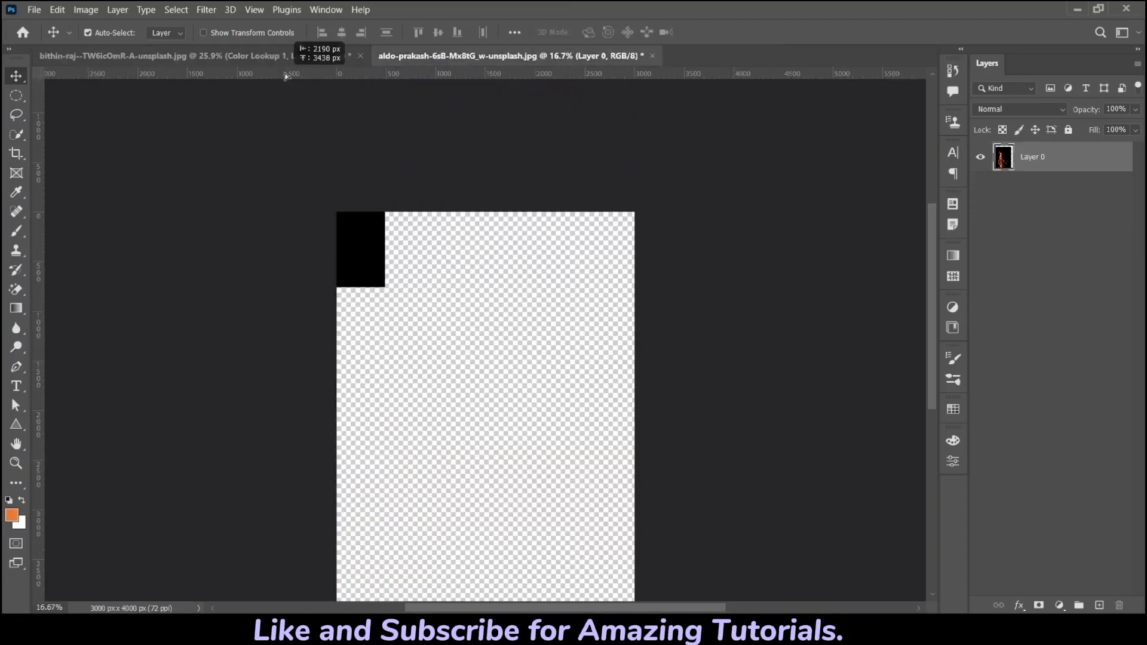
pyautogui.moveTo(561, 354); pyautogui.dragTo(559, 356)
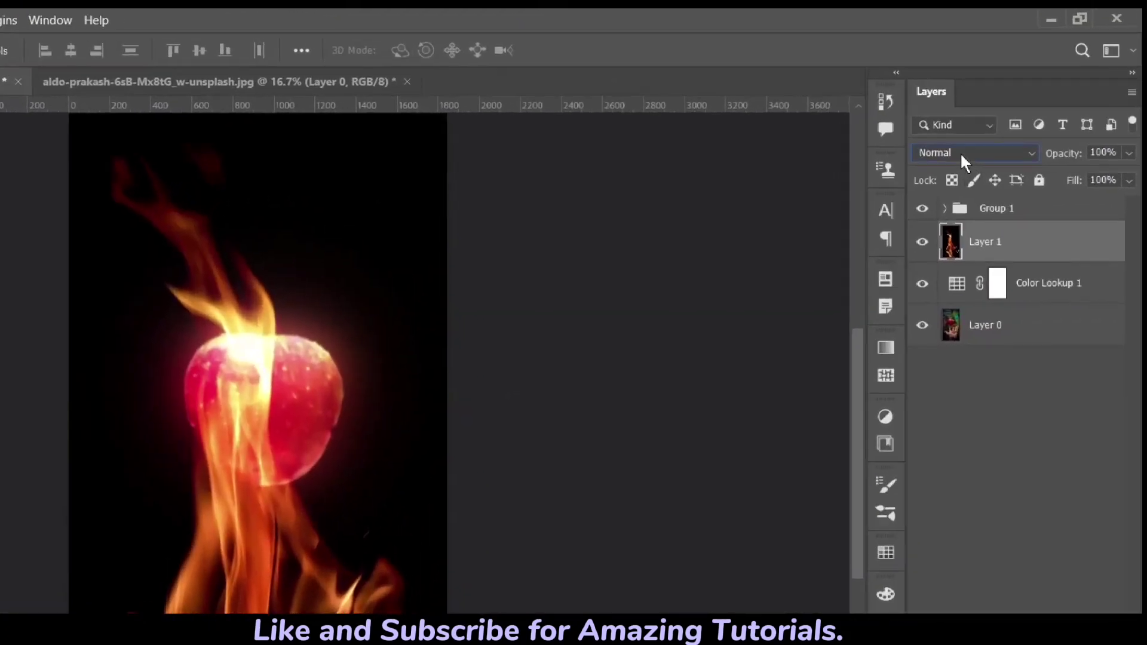
pyautogui.click(1014, 107)
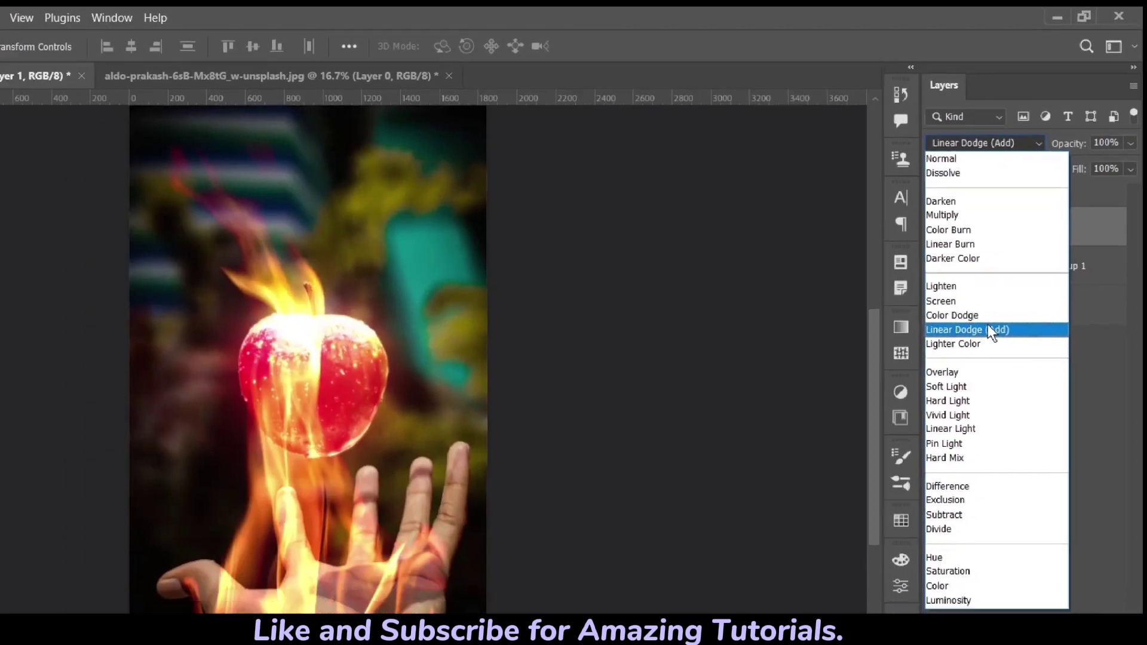
pyautogui.click(980, 350)
pyautogui.moveTo(487, 521); pyautogui.dragTo(504, 556)
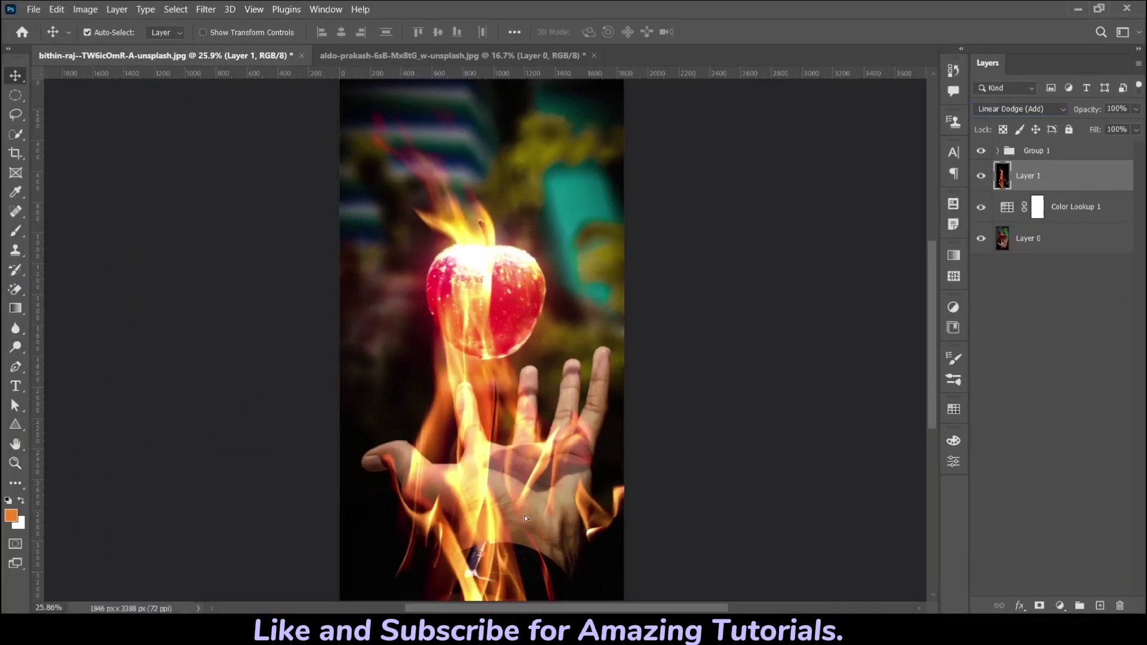
pyautogui.moveTo(509, 423); pyautogui.dragTo(547, 397)
# Free-transform the fire to about 50% by 44% so flames rise from the apple's top.
pyautogui.hotkey('ctrl', 't')
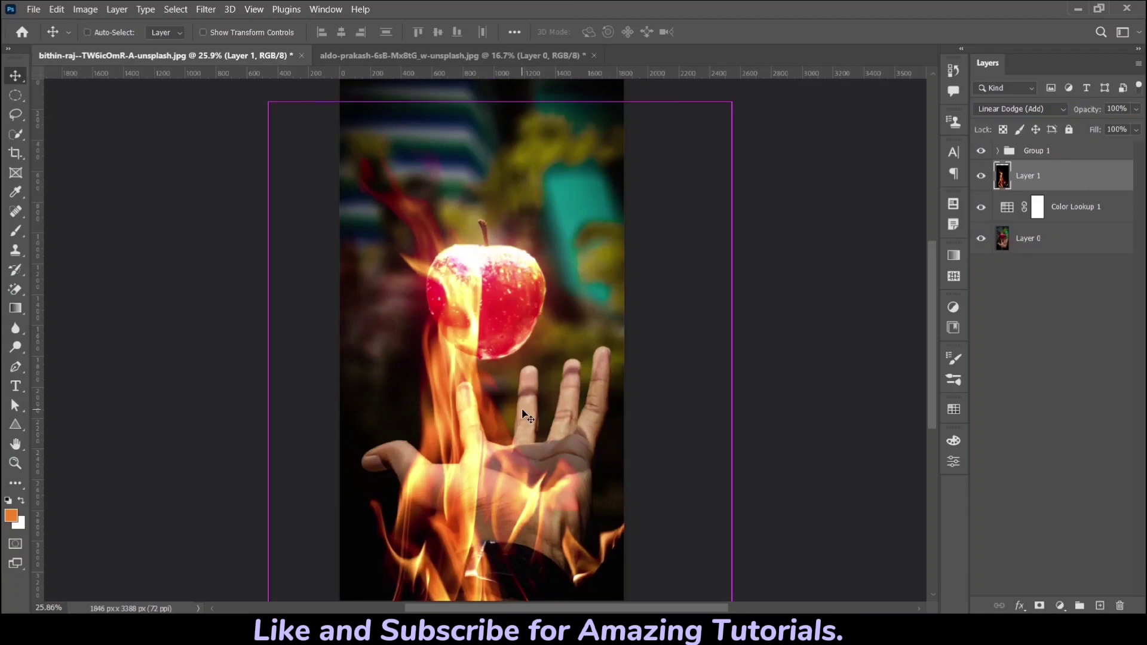
pyautogui.moveTo(732, 111); pyautogui.dragTo(591, 286)
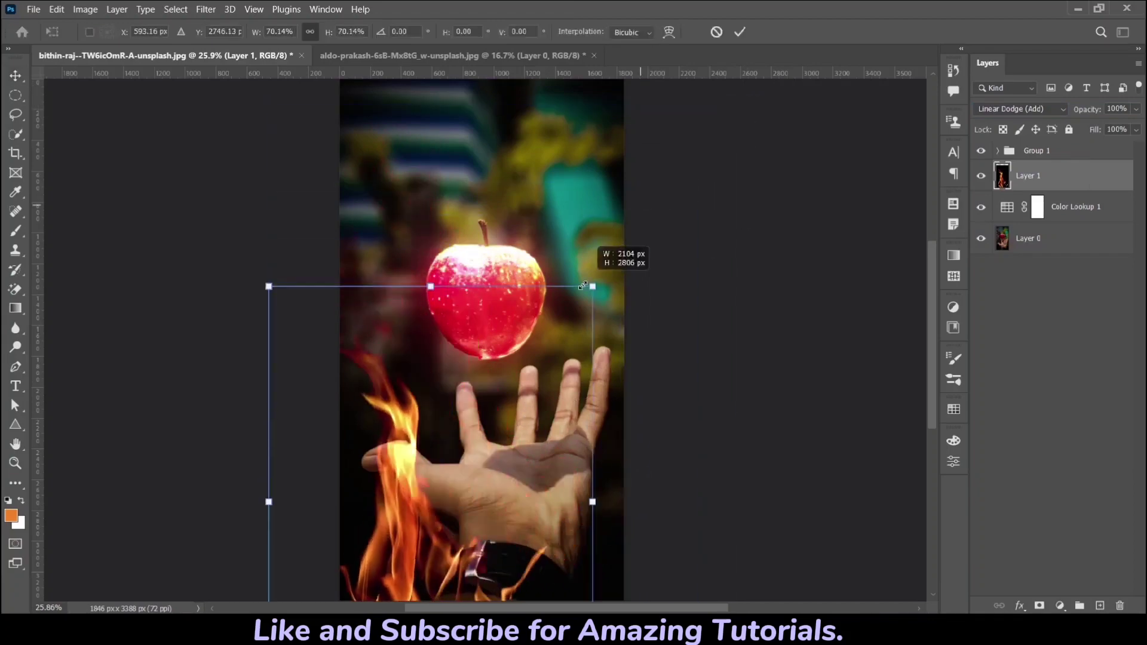
pyautogui.moveTo(438, 534); pyautogui.dragTo(541, 338)
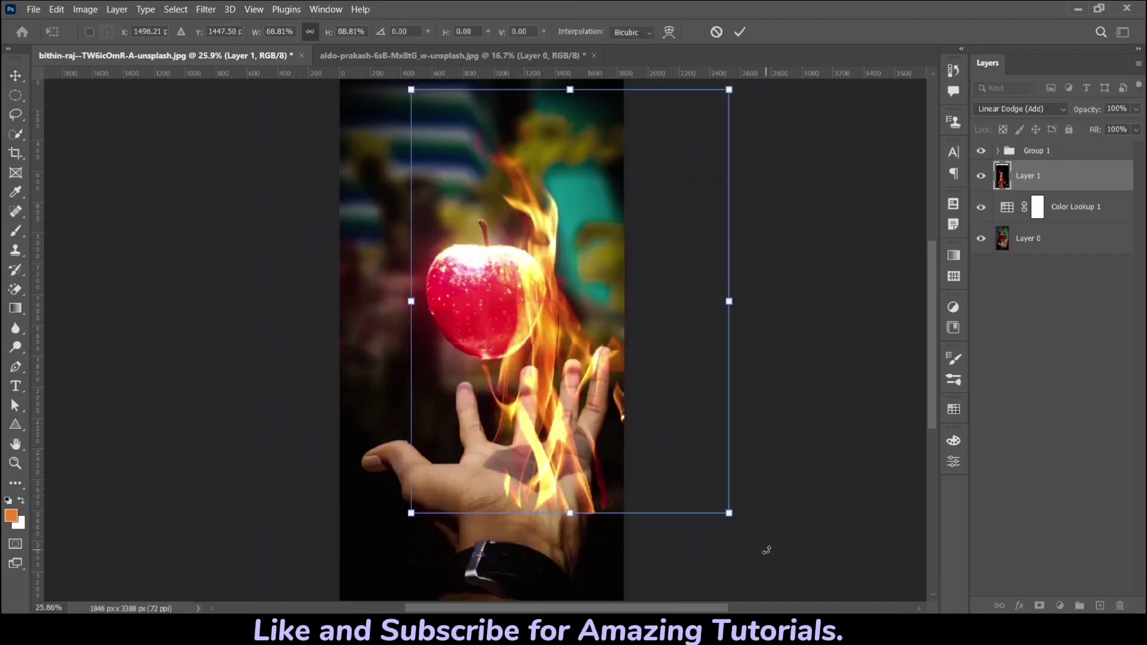
pyautogui.moveTo(729, 513); pyautogui.dragTo(637, 398)
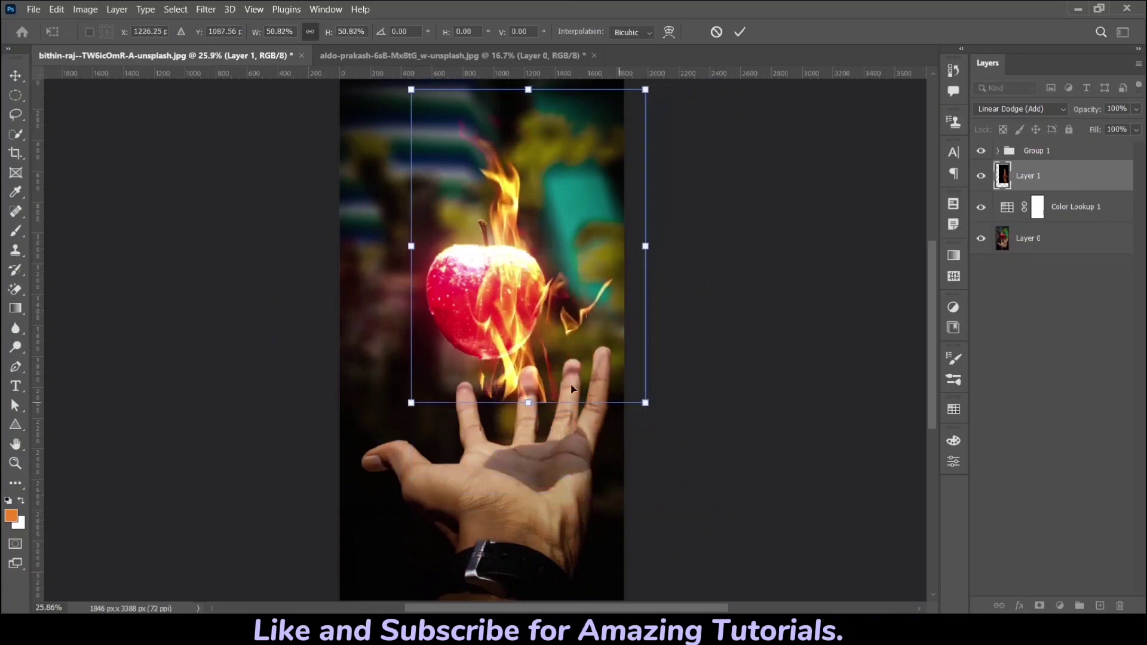
pyautogui.moveTo(527, 338); pyautogui.dragTo(505, 321)
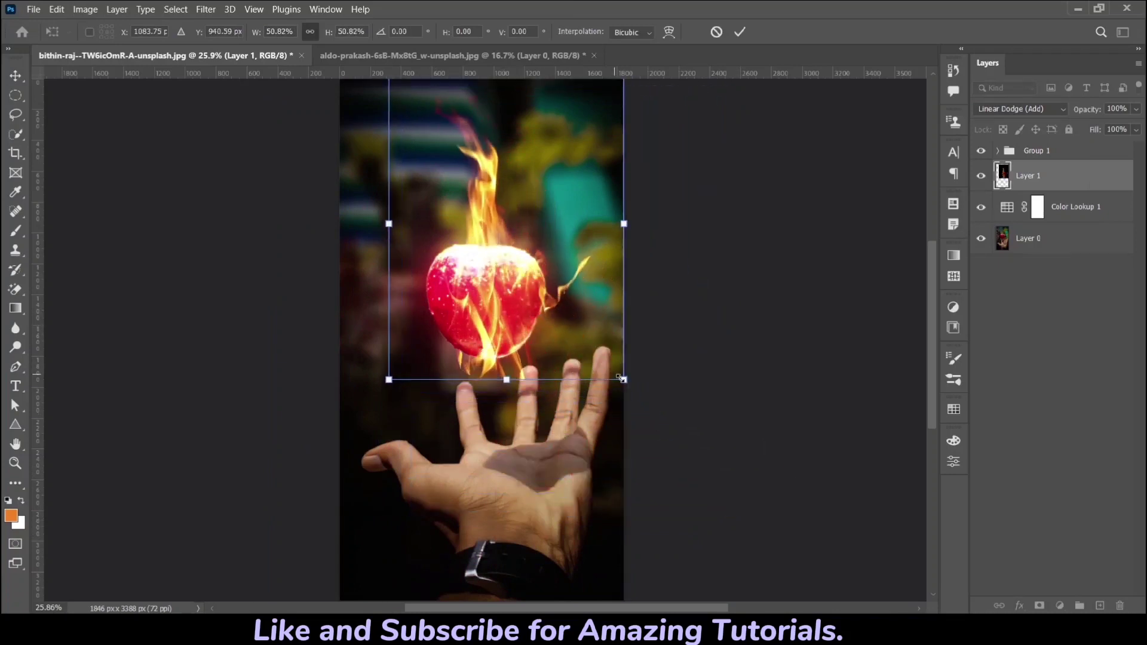
pyautogui.moveTo(621, 378); pyautogui.dragTo(593, 340)
pyautogui.moveTo(492, 294); pyautogui.dragTo(496, 304)
pyautogui.moveTo(604, 219); pyautogui.dragTo(611, 219)
pyautogui.moveTo(389, 214); pyautogui.dragTo(378, 215)
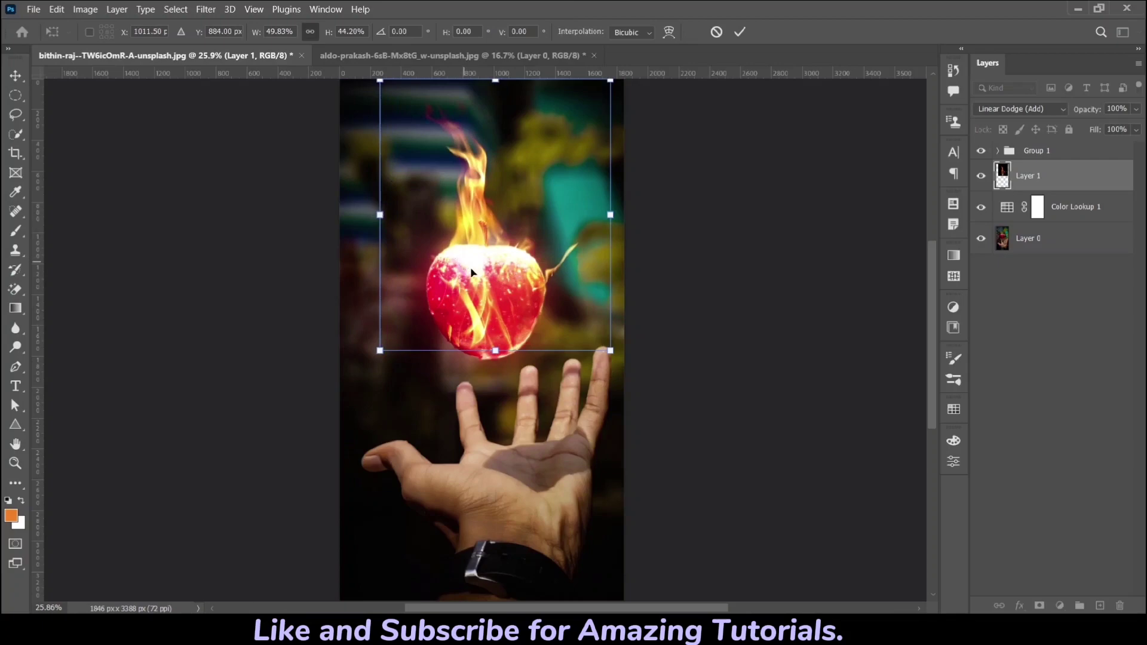
pyautogui.moveTo(478, 269); pyautogui.dragTo(478, 252)
pyautogui.click(741, 33)
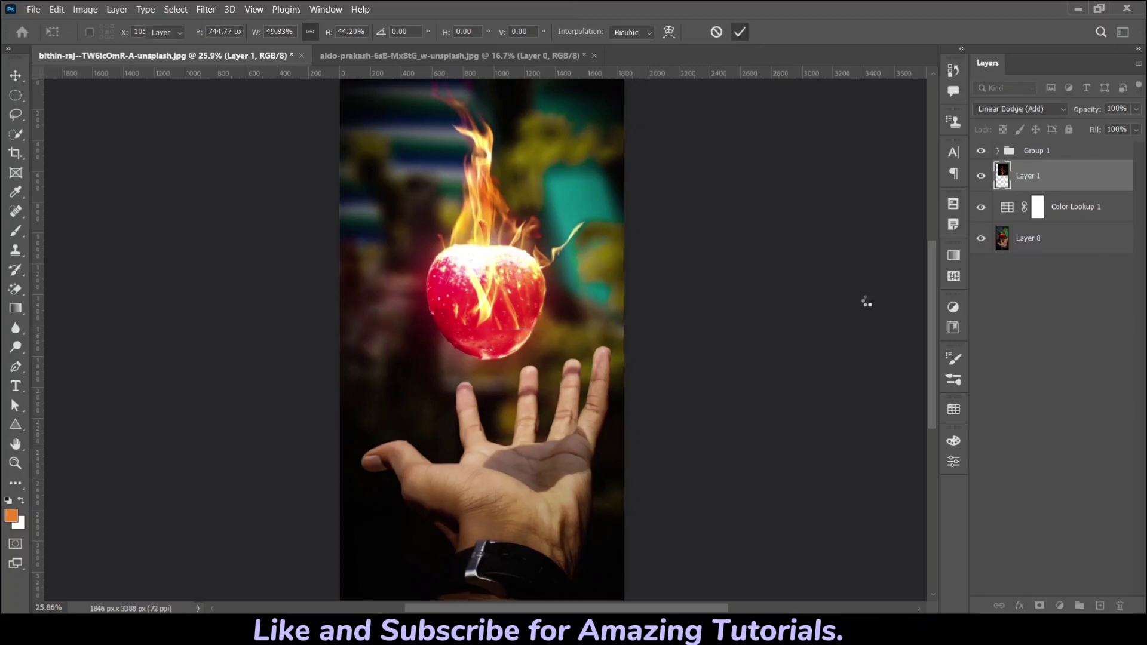
# Confirm the flame placement and add a layer mask to the fire layer, Layer 1.
pyautogui.click(484, 268)
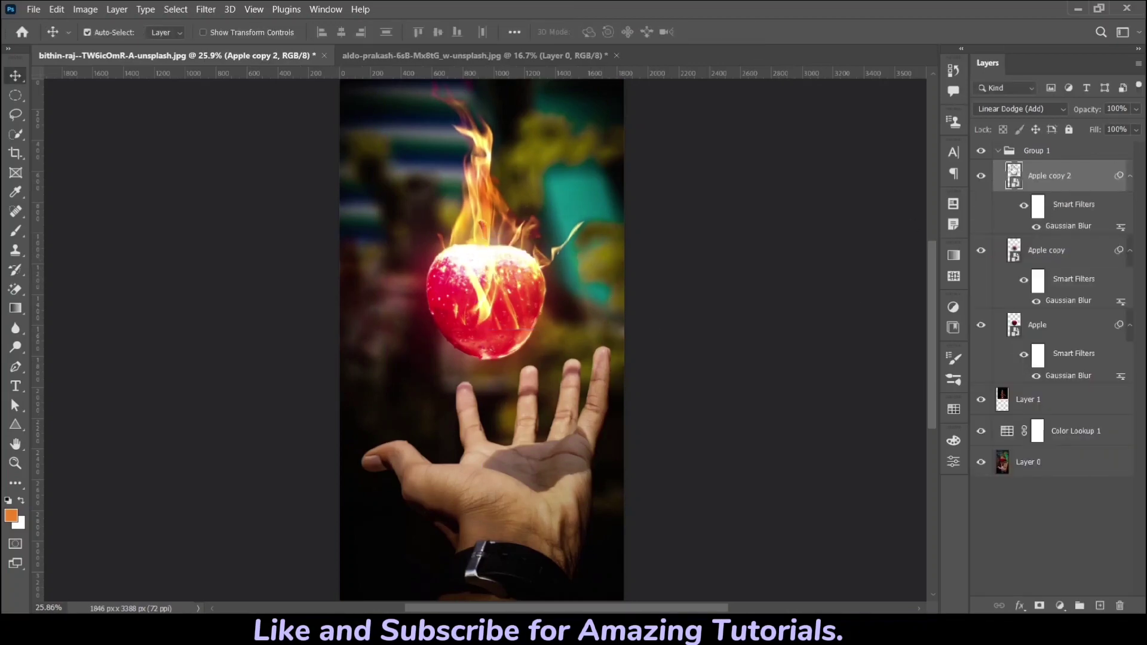
pyautogui.click(1064, 408)
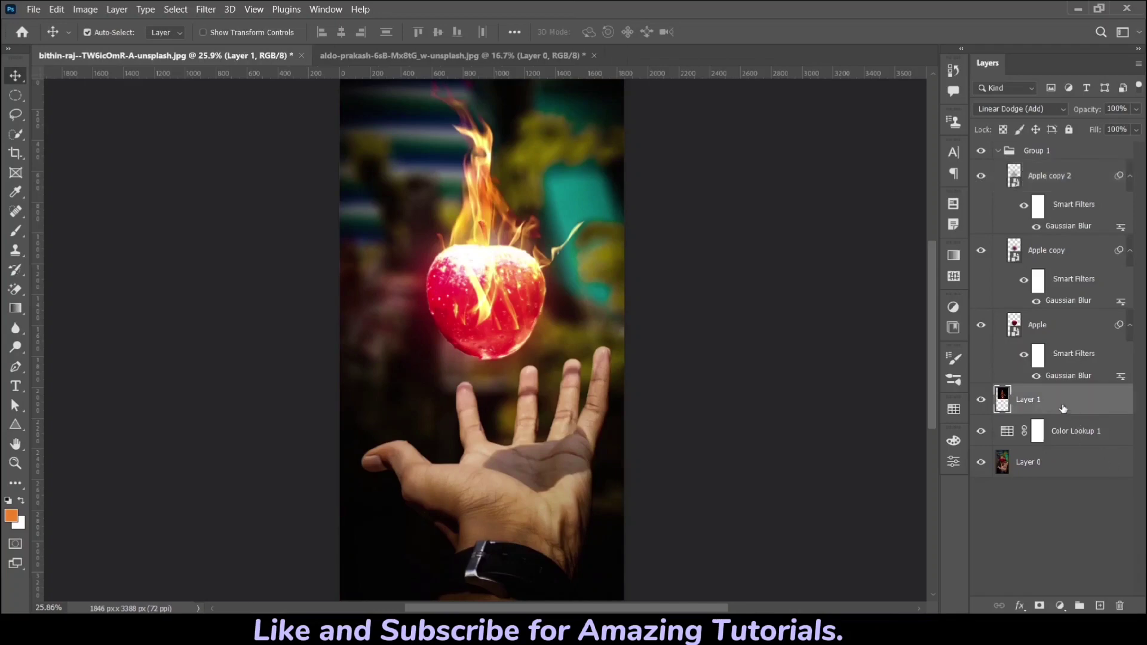
pyautogui.click(480, 222)
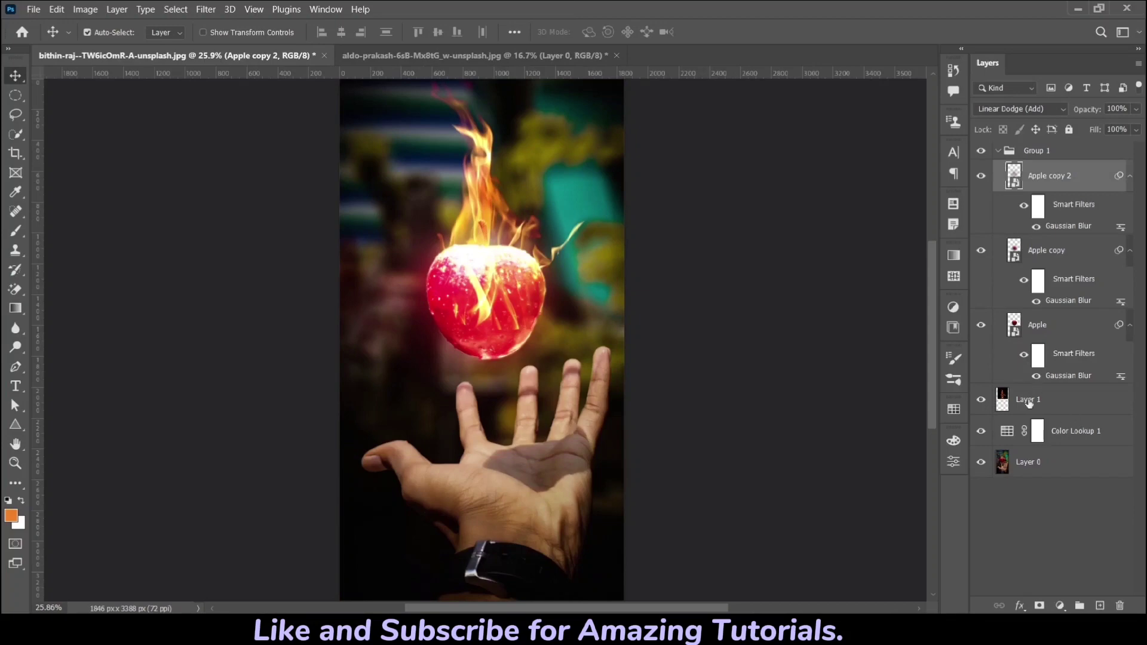
pyautogui.click(1078, 403)
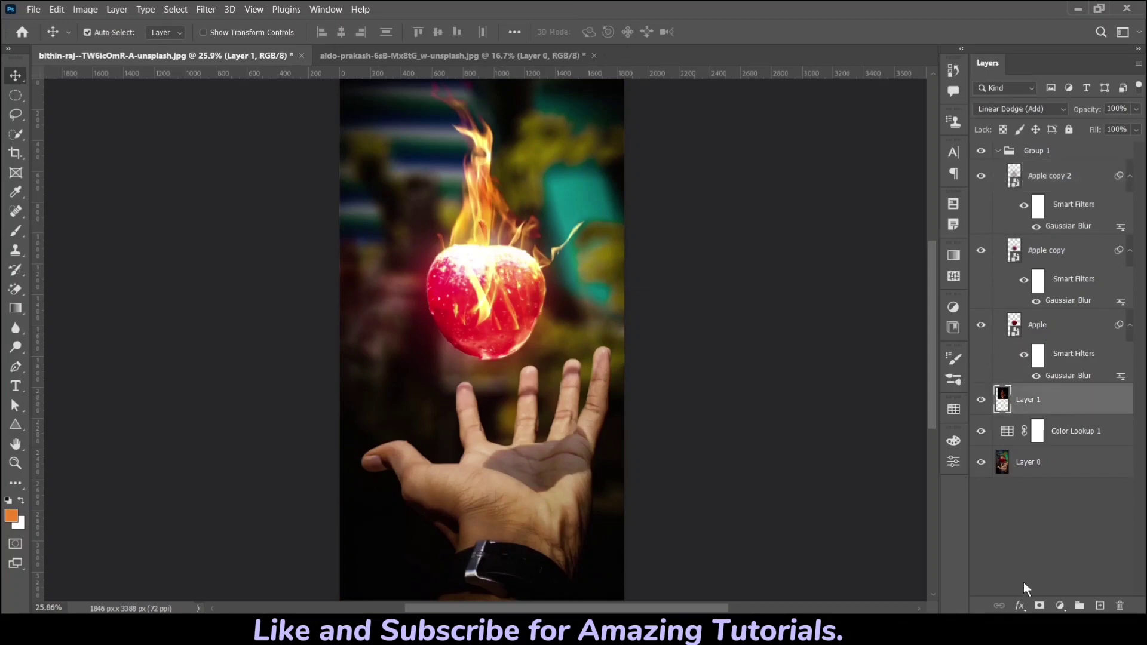
pyautogui.click(1040, 606)
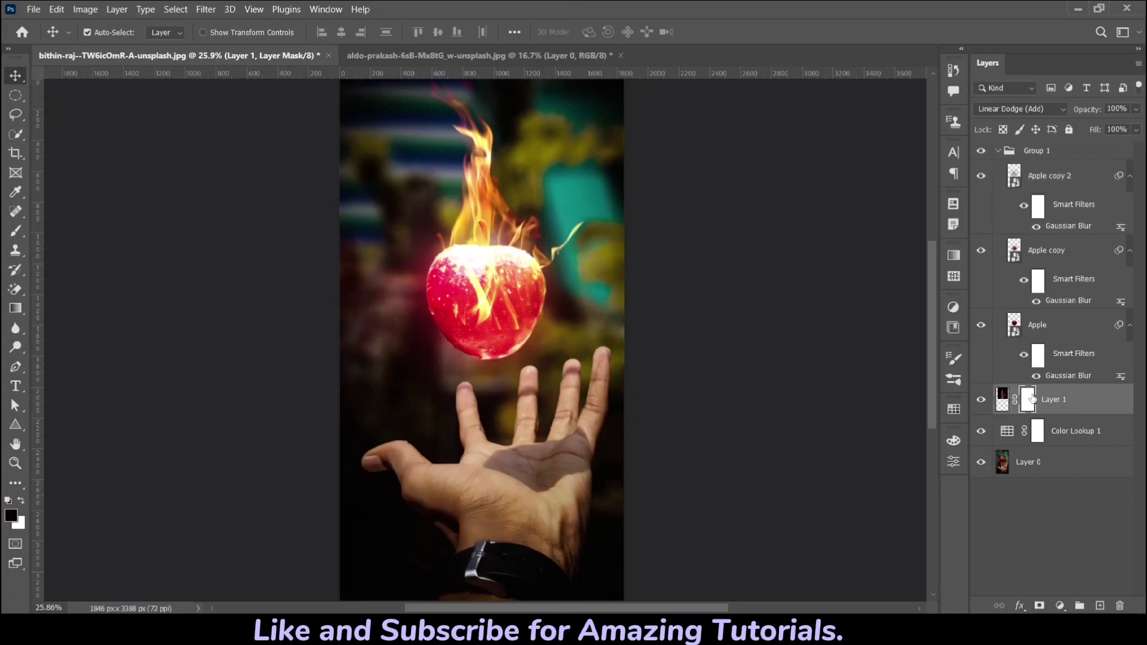
# Paint black on the mask with the Brush Tool to hide the stray flame wisps beside the apple.
pyautogui.click(15, 231)
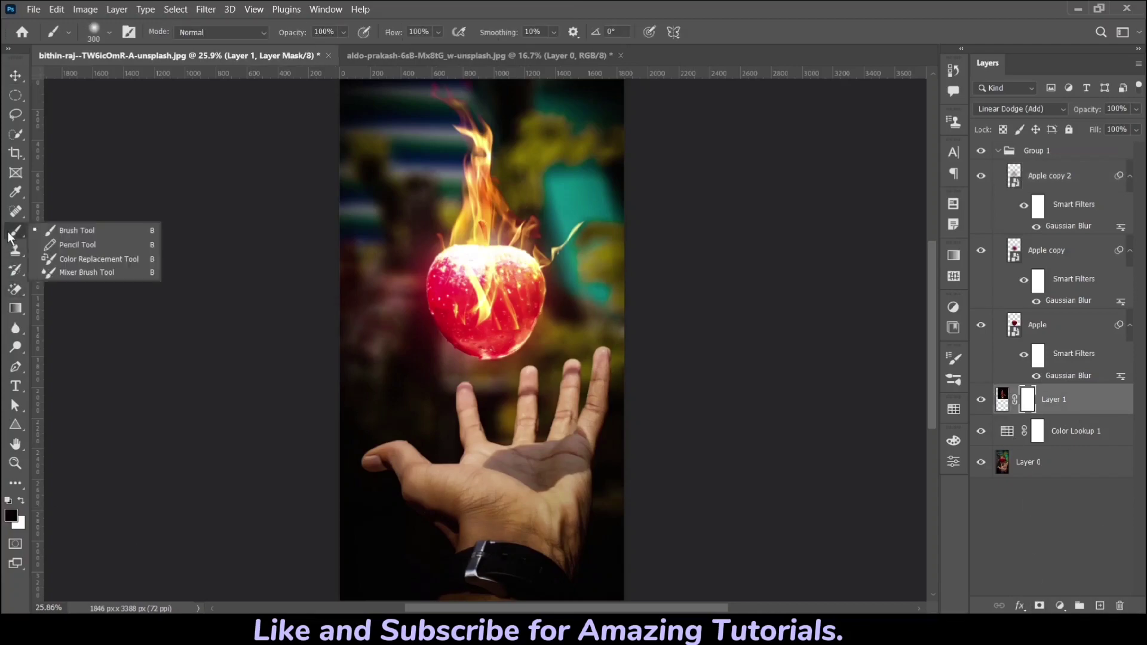
pyautogui.click(65, 237)
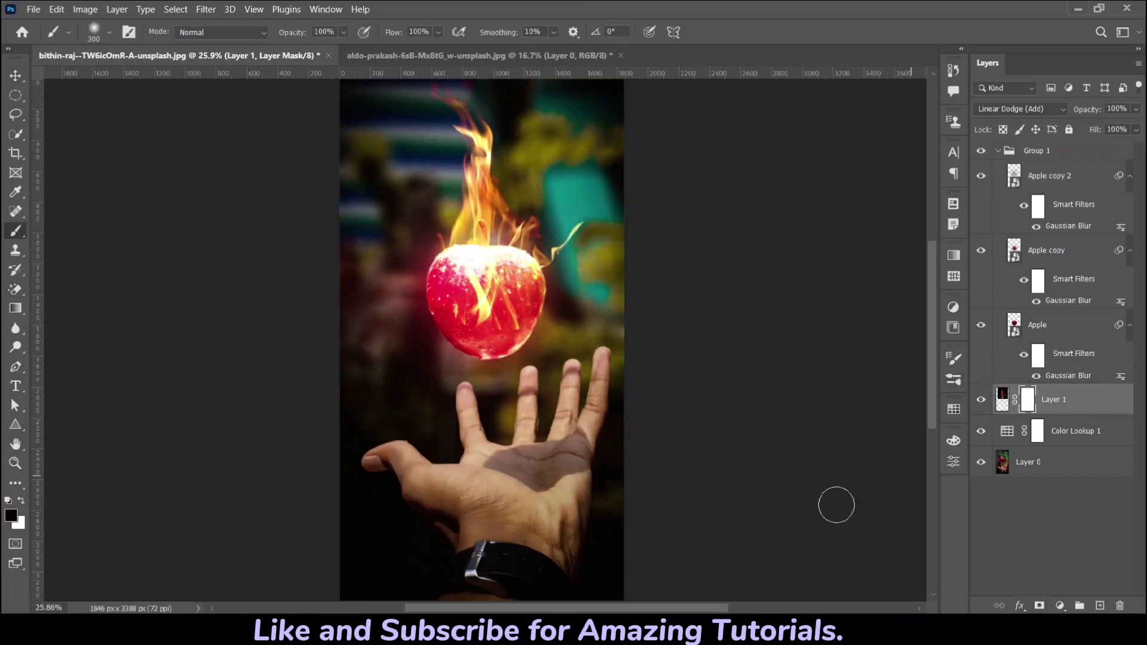
pyautogui.click(11, 515)
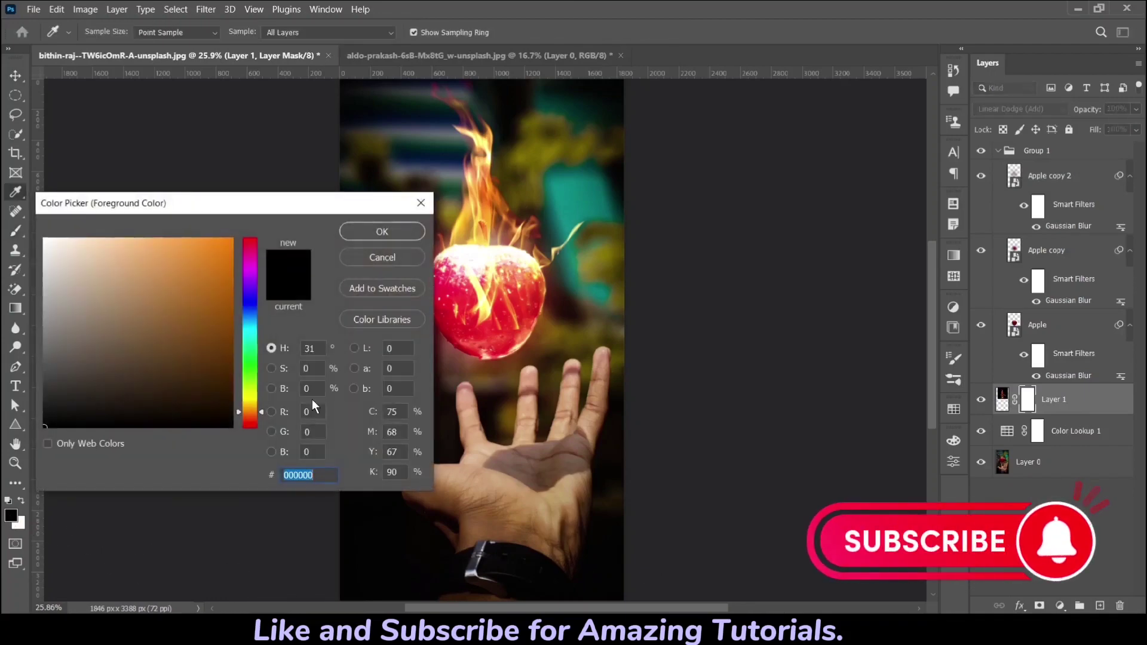
pyautogui.moveTo(203, 341); pyautogui.dragTo(38, 433)
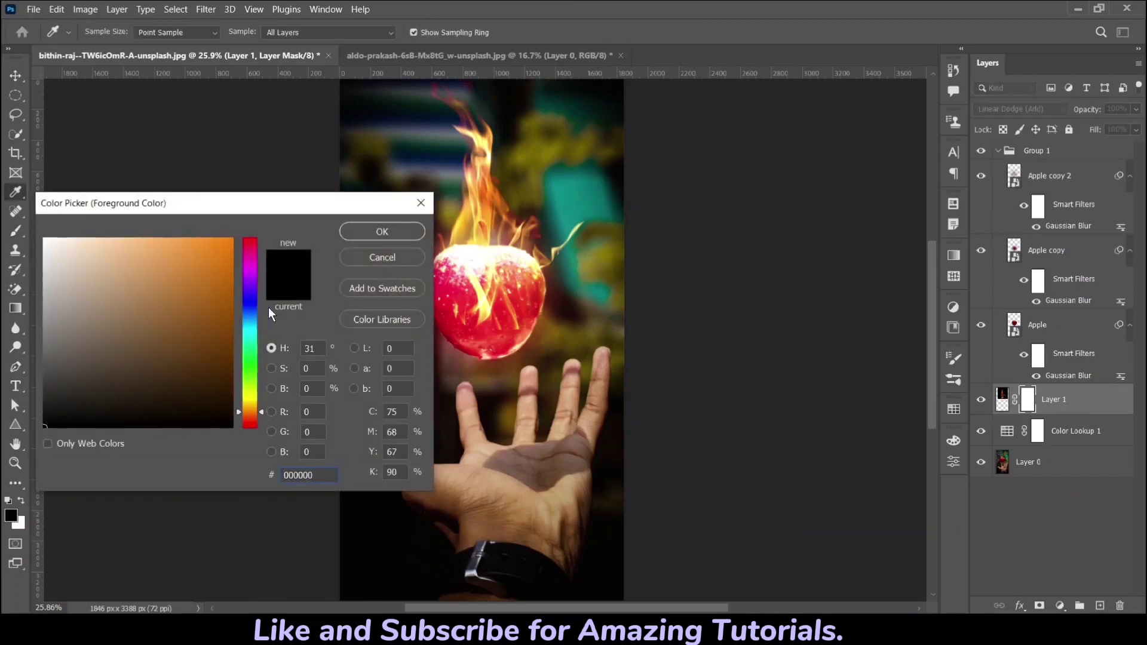
pyautogui.click(382, 232)
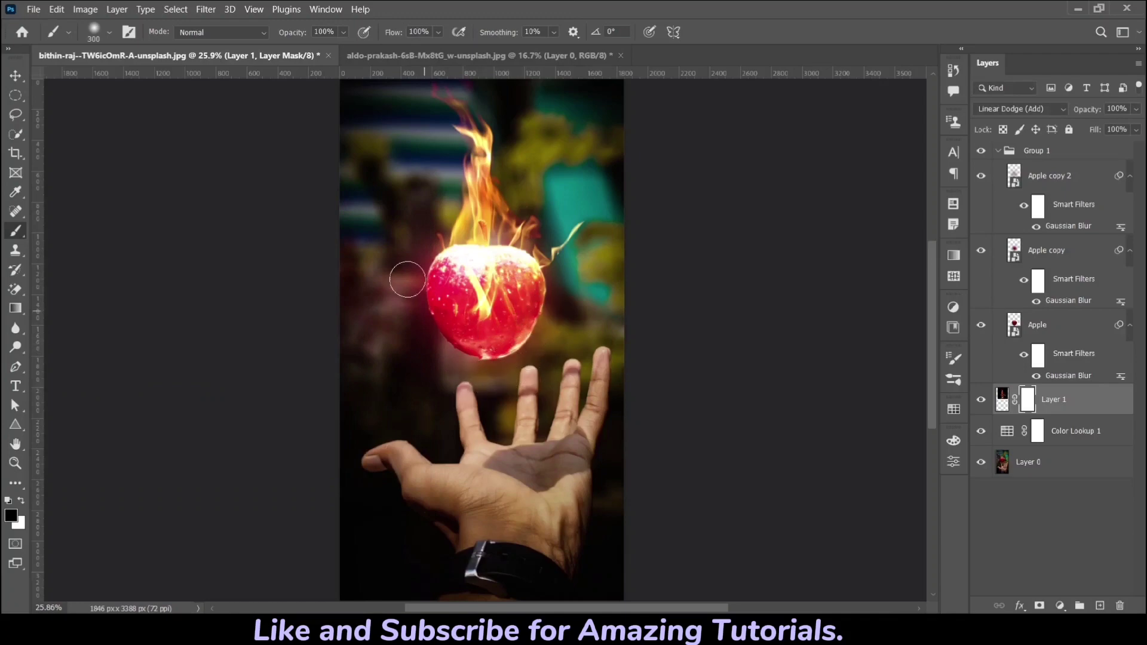
pyautogui.moveTo(490, 341); pyautogui.dragTo(568, 263)
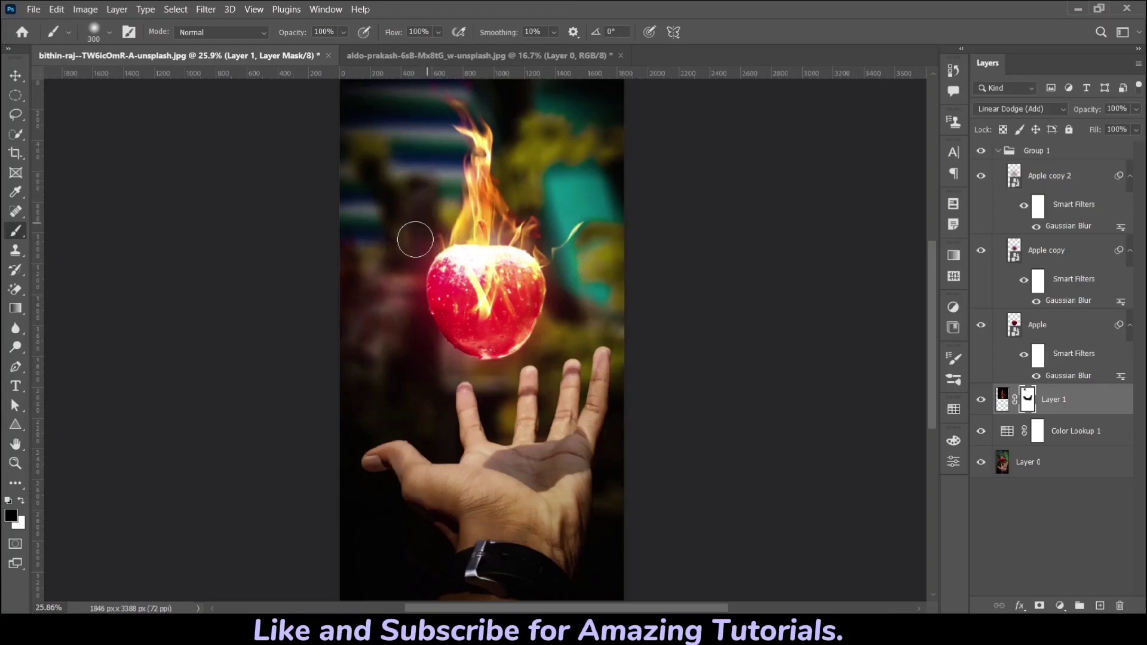
pyautogui.moveTo(423, 246); pyautogui.dragTo(400, 236)
pyautogui.click(16, 76)
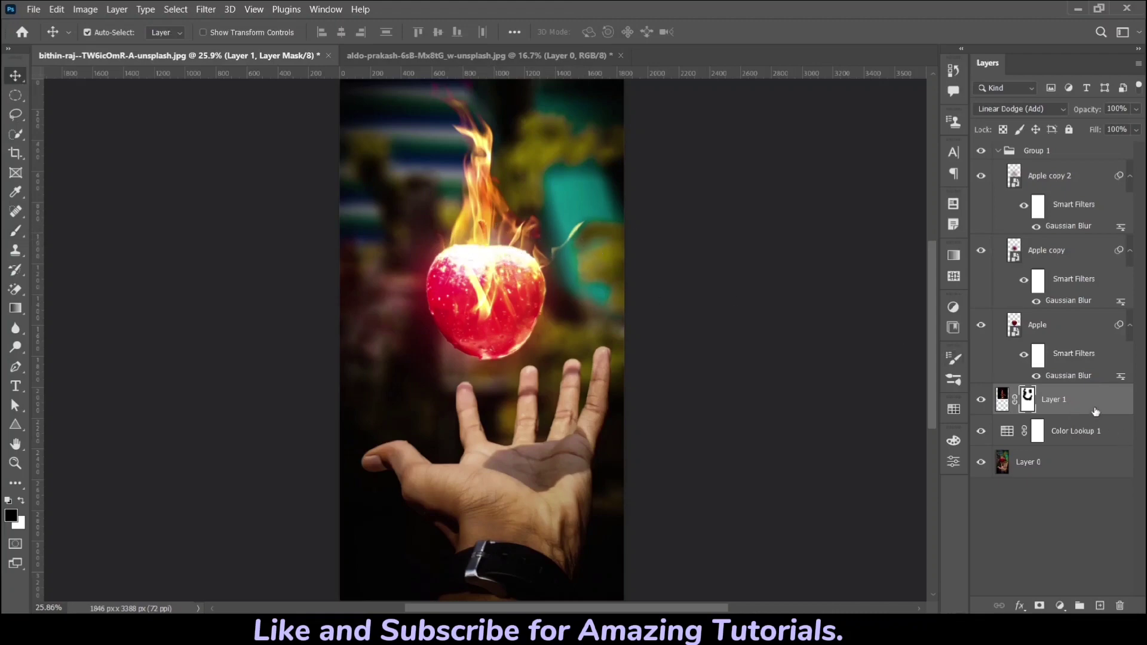
# Duplicate the fire layer twice and lower Layer 1 copy 2 to 26% opacity.
pyautogui.hotkey('ctrl', 'j')
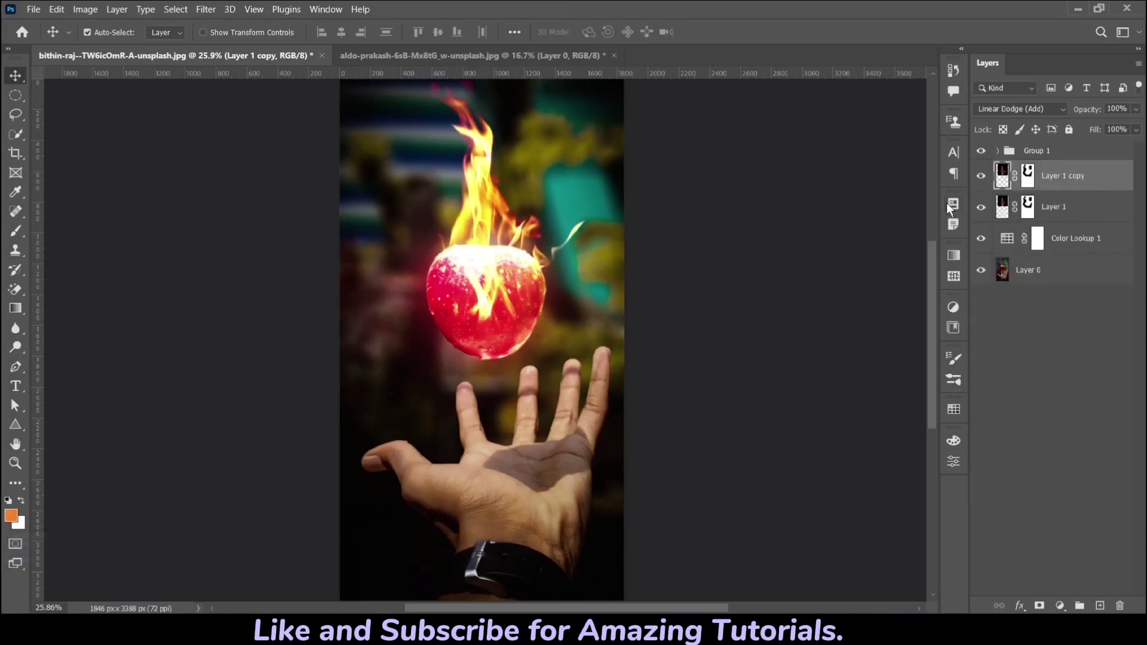
pyautogui.hotkey('ctrl', 'j')
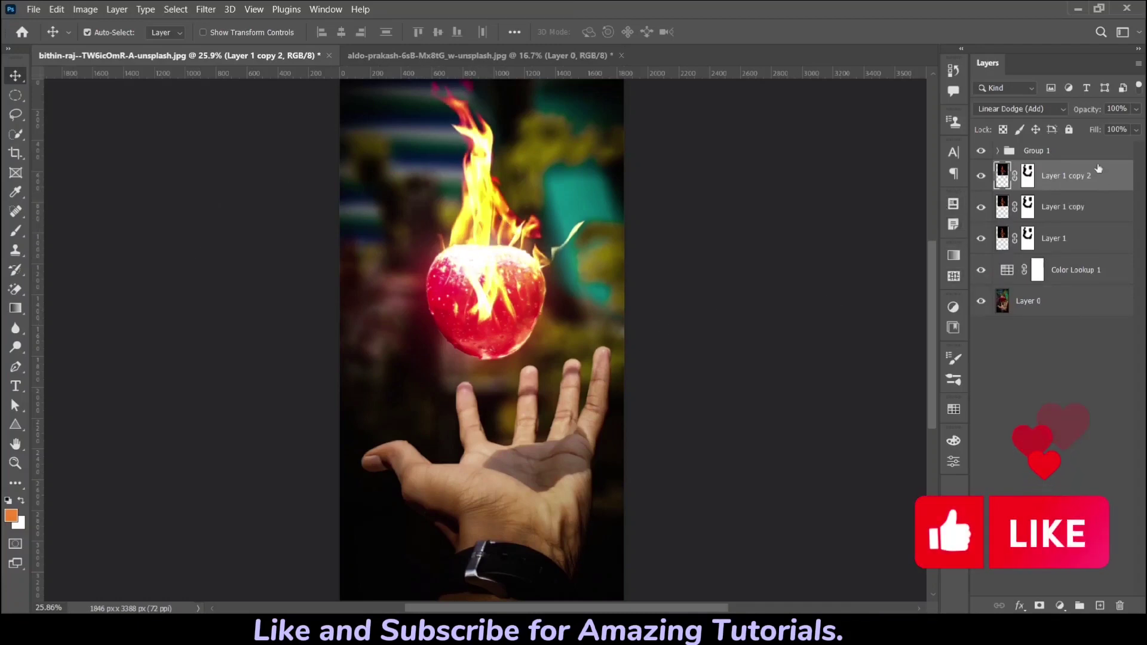
pyautogui.click(1136, 109)
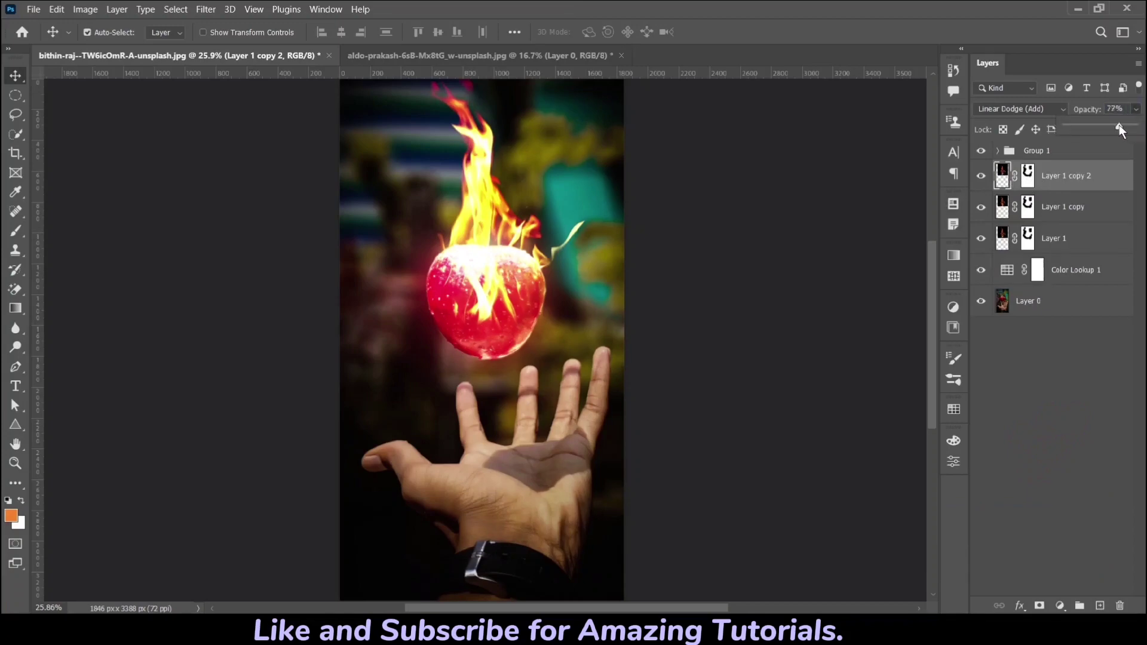
pyautogui.moveTo(1109, 123); pyautogui.dragTo(1084, 130)
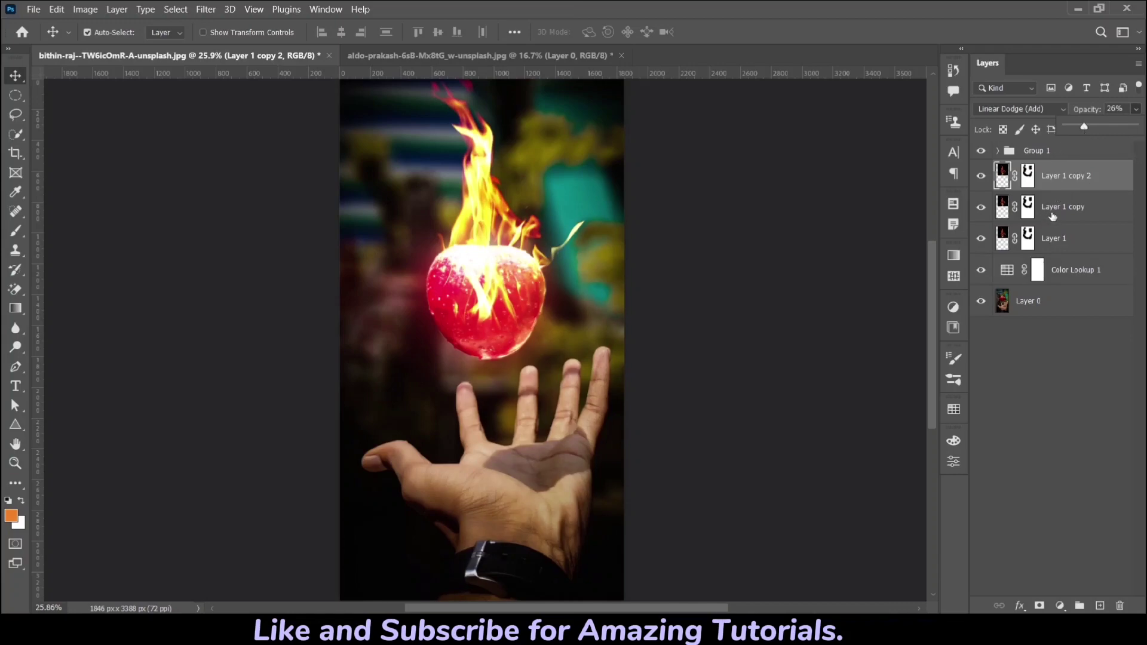
pyautogui.hotkey('alt', '[')
# Set Layer 1 copy to 42% opacity and select all three fire layers together.
pyautogui.click(1137, 110)
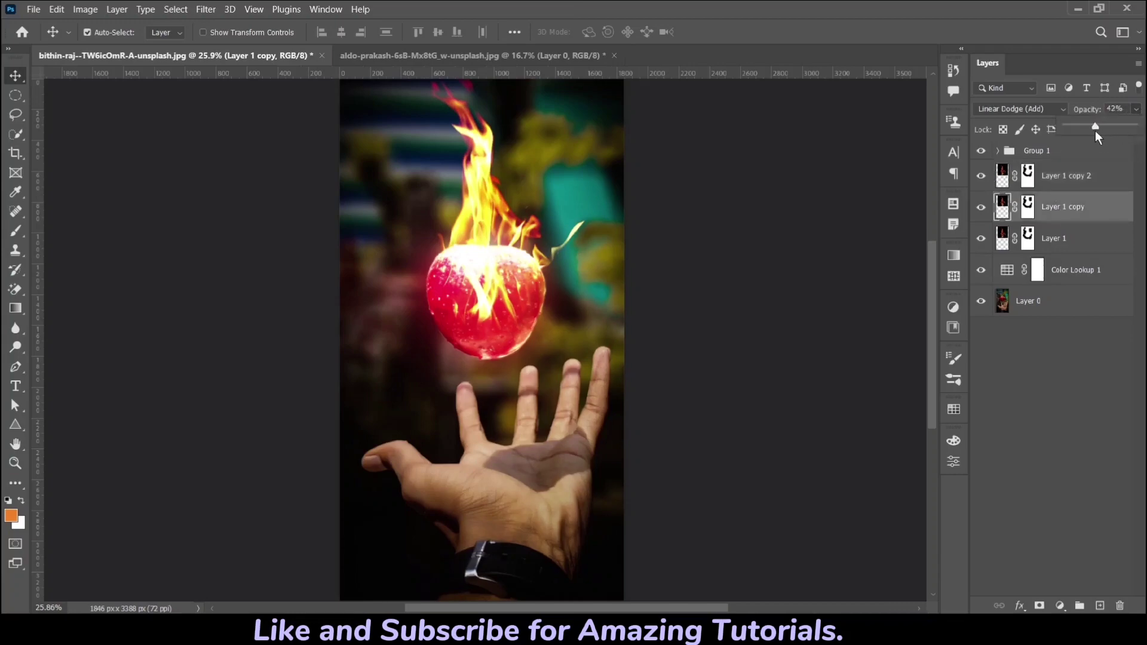
pyautogui.click(1066, 250)
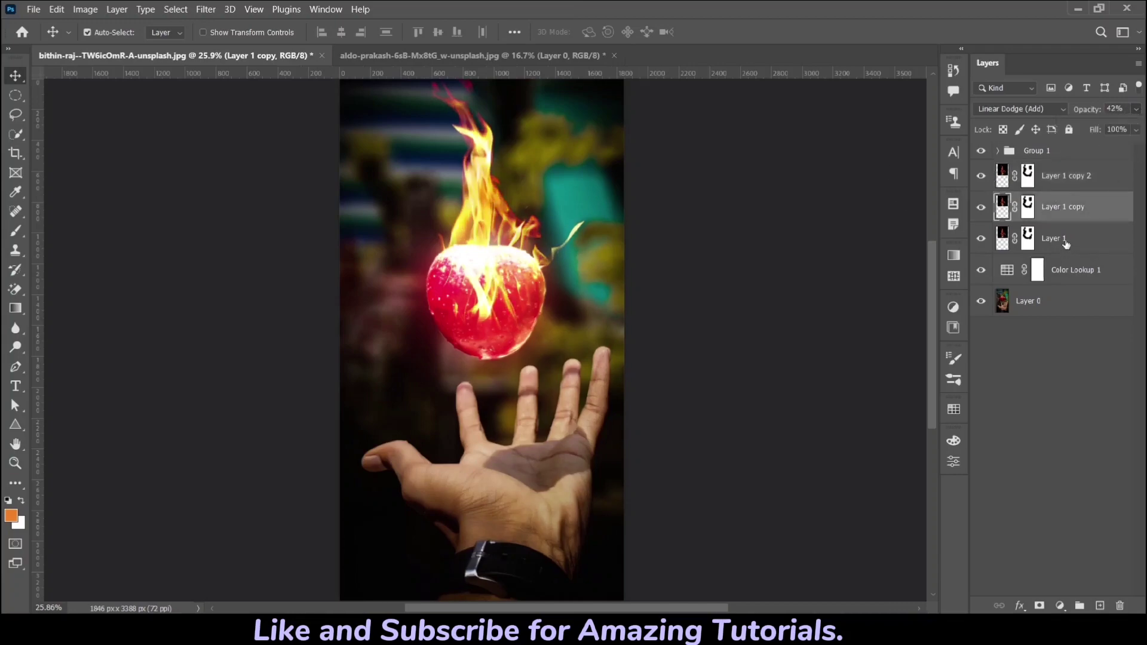
pyautogui.keyDown('shift'); pyautogui.click(1061, 179); pyautogui.keyUp('shift')
pyautogui.click(1076, 180)
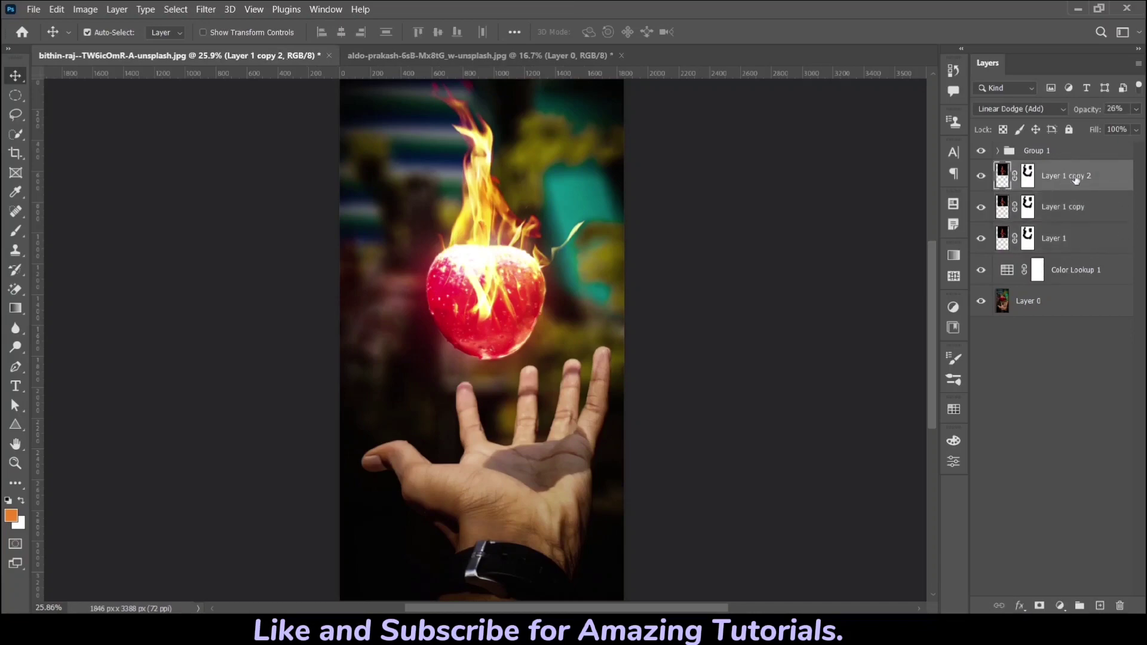
pyautogui.keyDown('shift'); pyautogui.click(1080, 243); pyautogui.keyUp('shift')
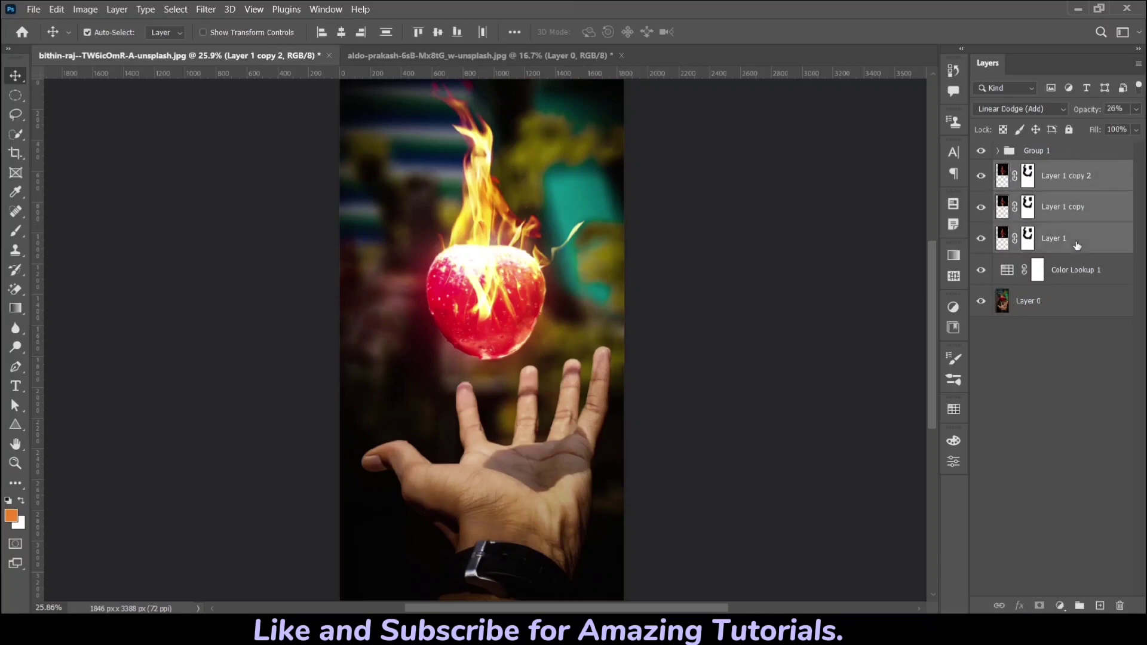
# Group the three selected fire layers into a new group, Group 2.
pyautogui.rightClick(1054, 203)
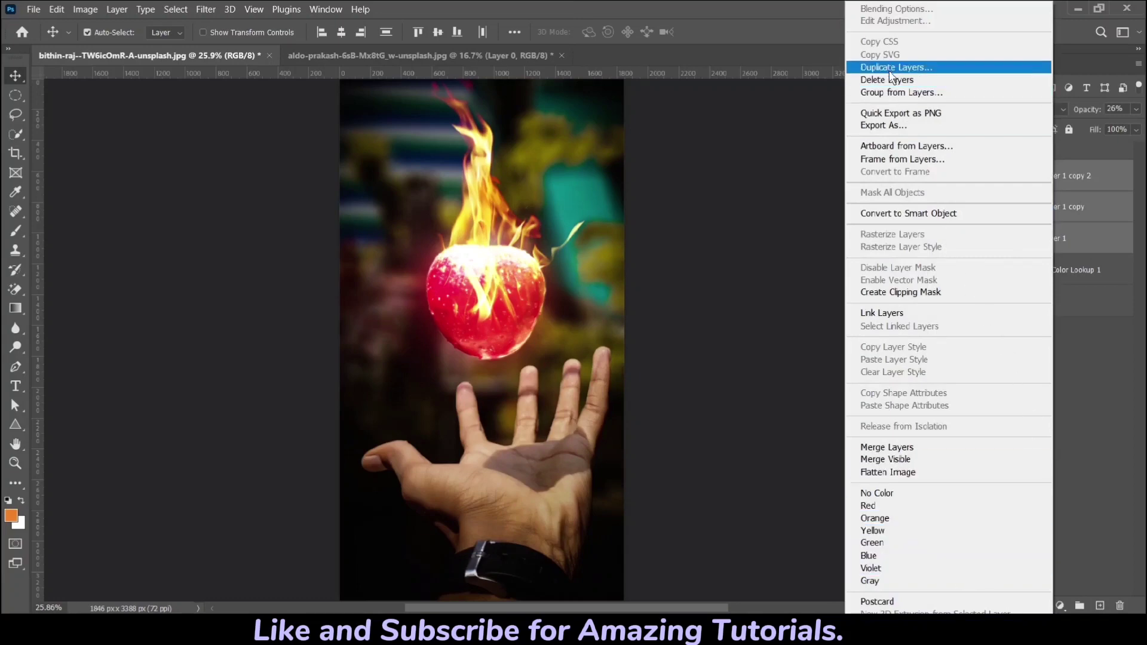
pyautogui.click(901, 92)
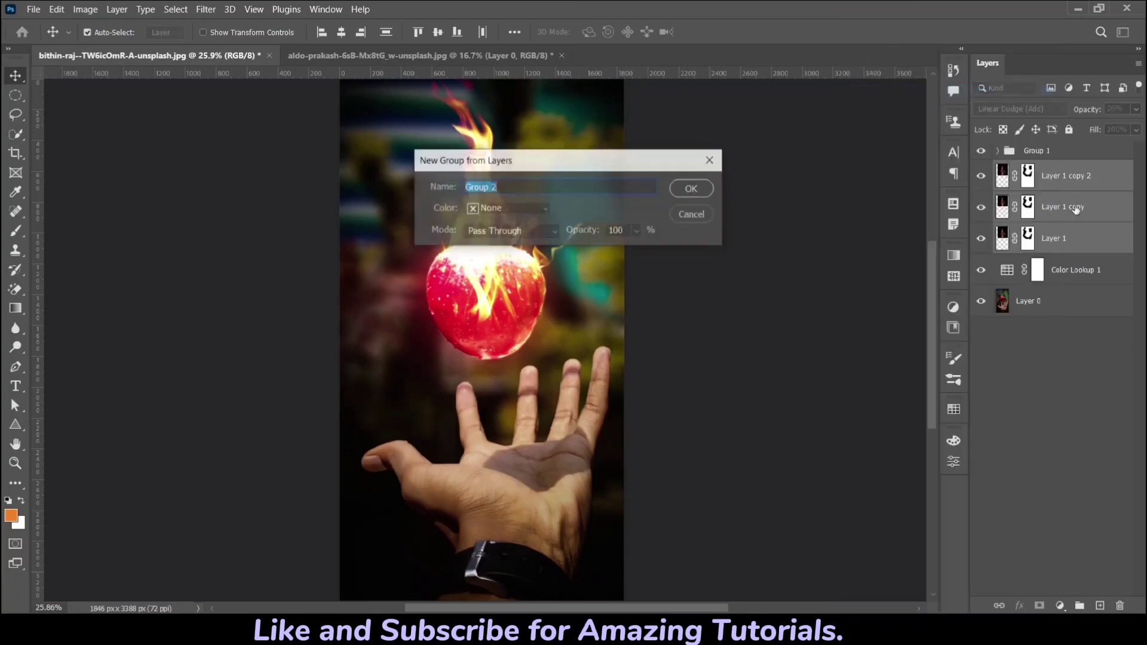
pyautogui.click(691, 189)
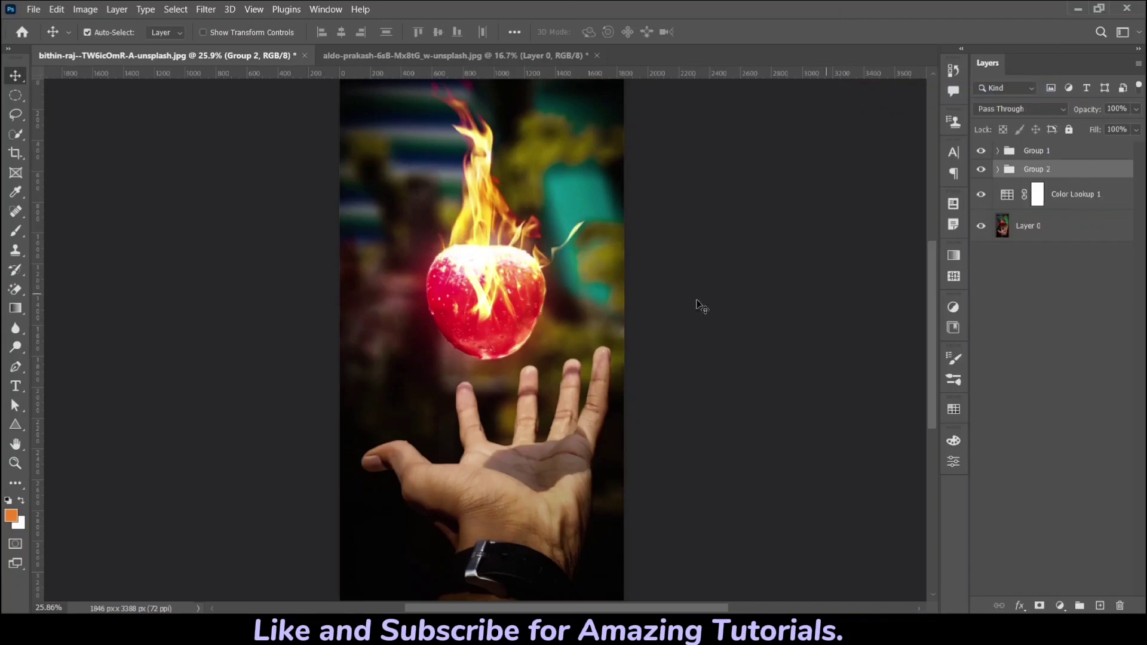
# Toggle Group 2 and Group 1 visibility to compare, leaving the flames shown.
pyautogui.click(982, 170)
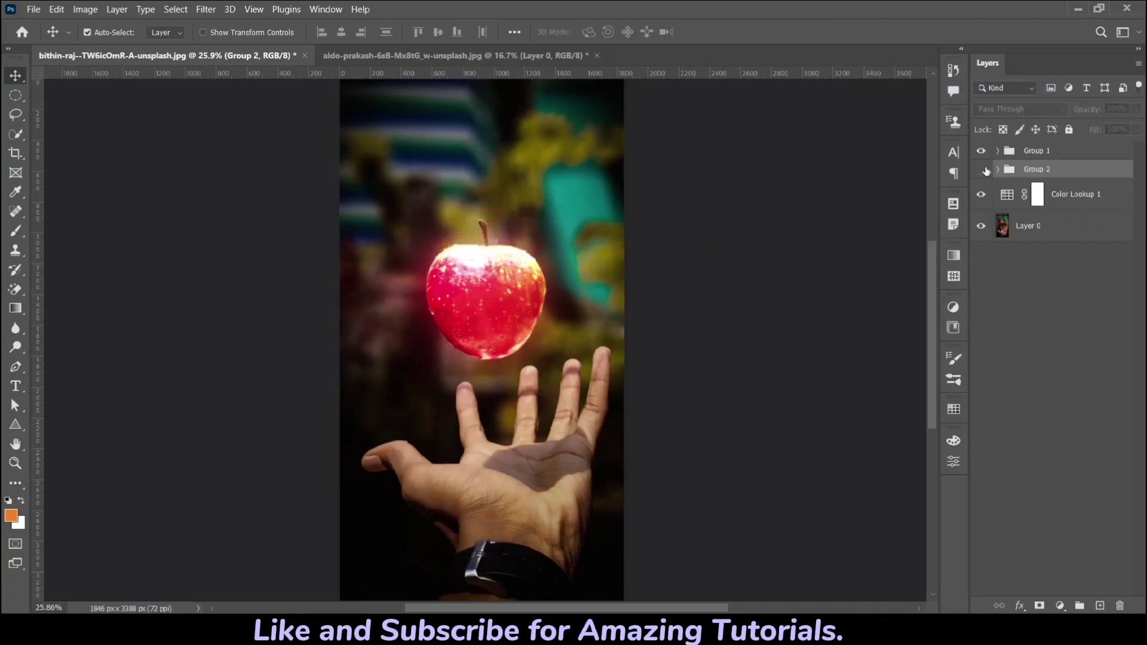
pyautogui.click(983, 169)
pyautogui.click(981, 171)
pyautogui.click(983, 151)
pyautogui.click(982, 170)
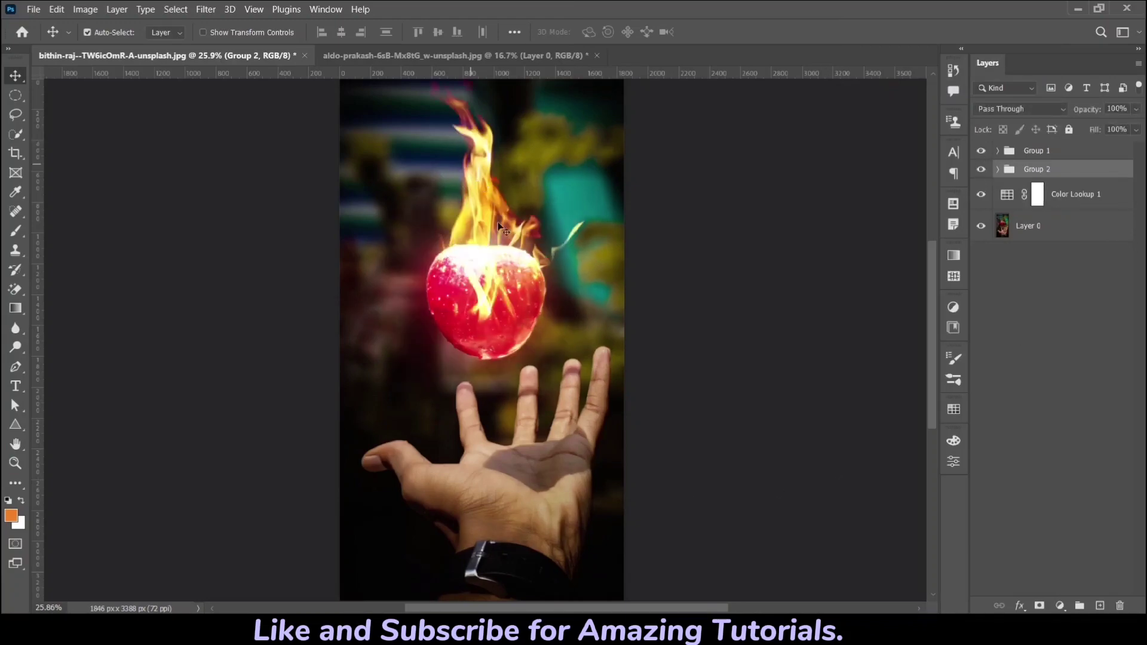